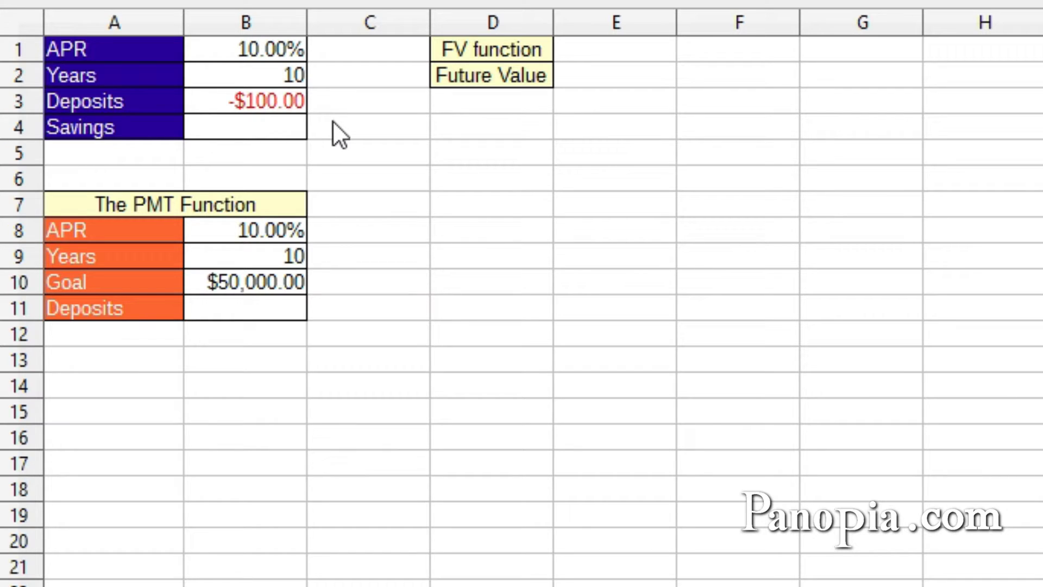
# - In B4, build the formula =FV(B1/12,B2*12,B3) from the APR, Years and Deposits cells
pyautogui.click(247, 125)
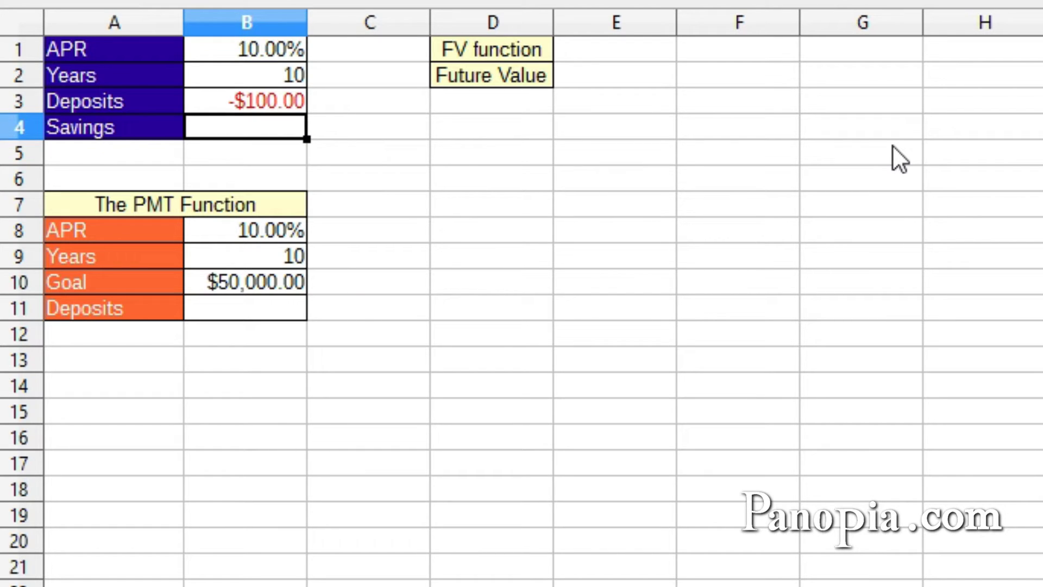
pyautogui.write('=')
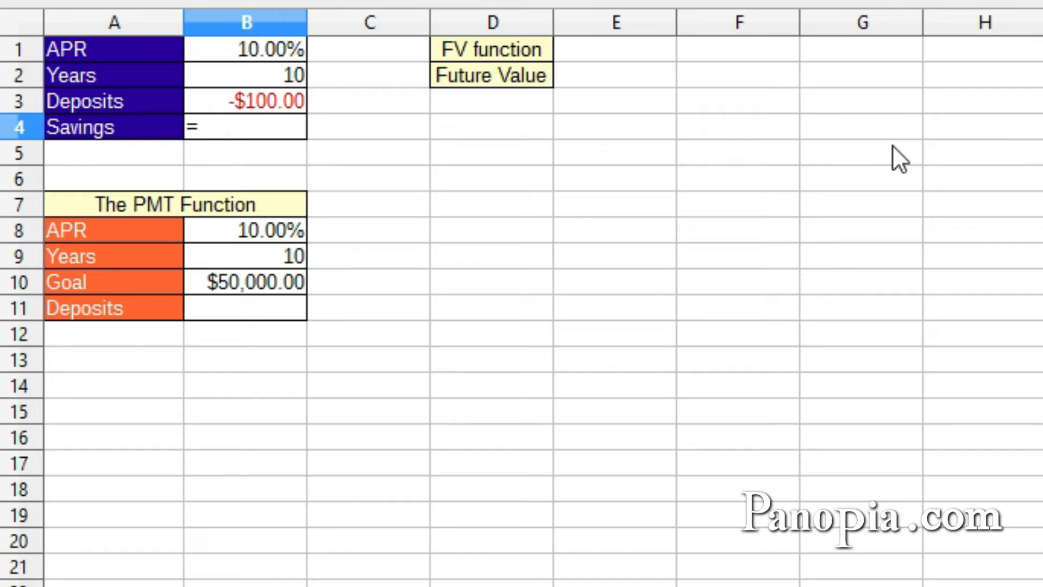
pyautogui.write('fv')
pyautogui.press('Return')
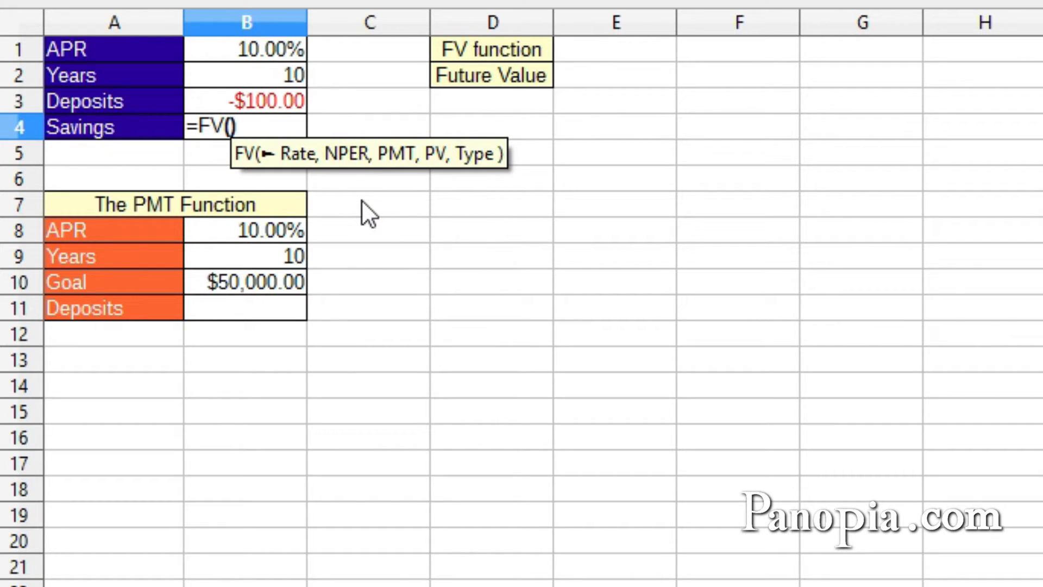
pyautogui.click(260, 49)
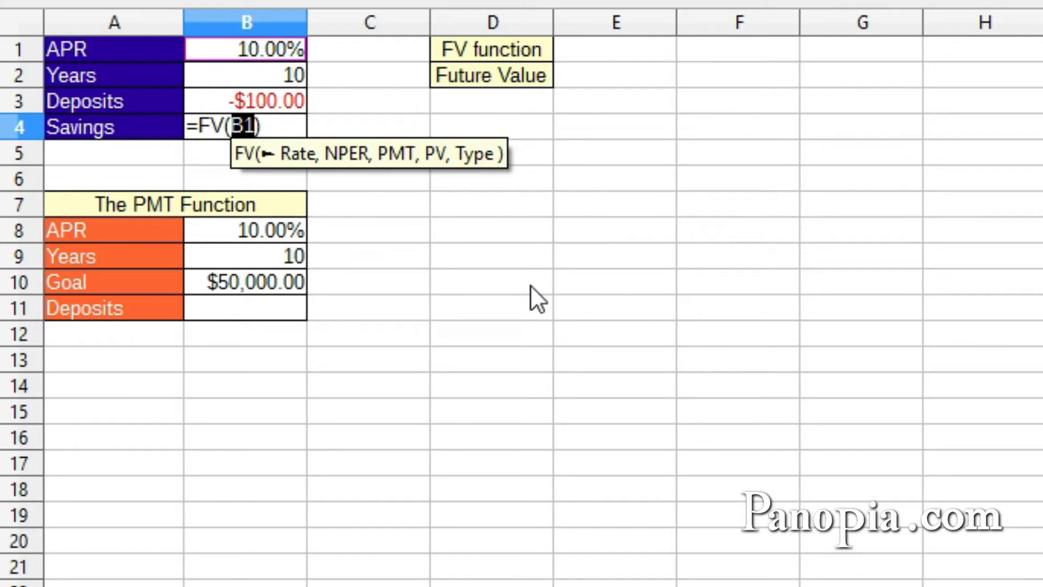
pyautogui.write('/12')
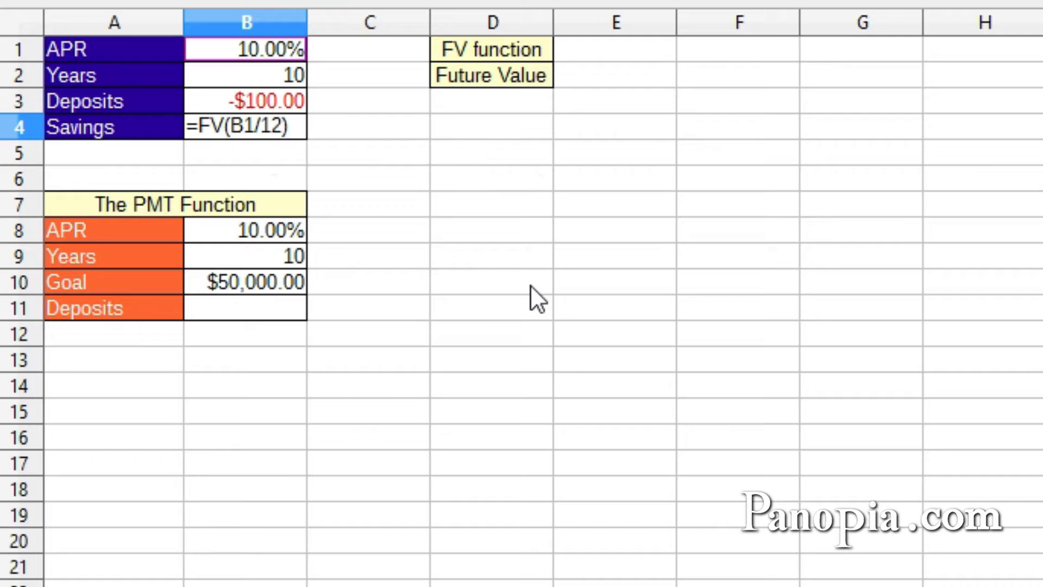
pyautogui.write(',')
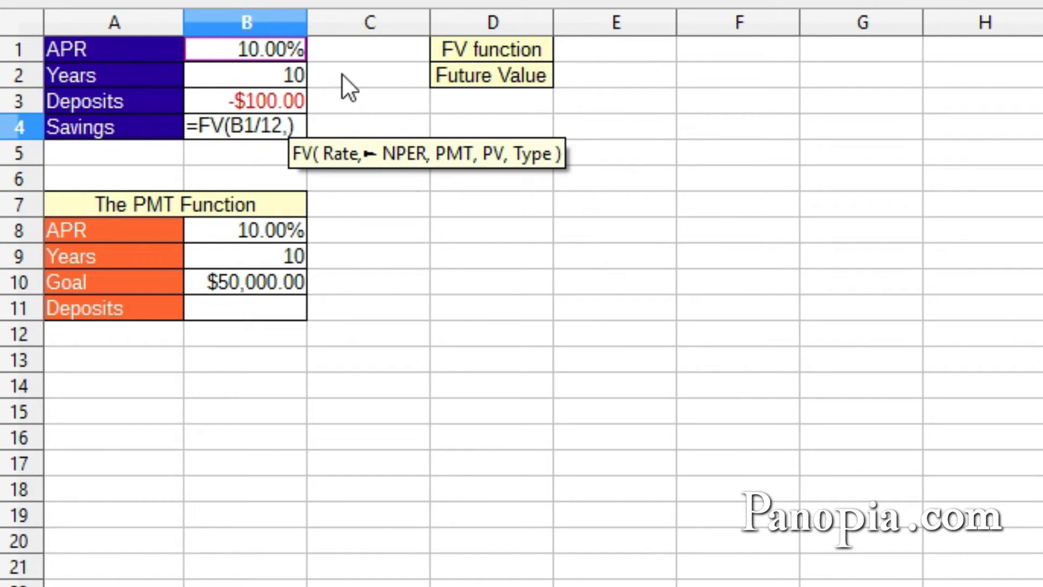
pyautogui.click(267, 76)
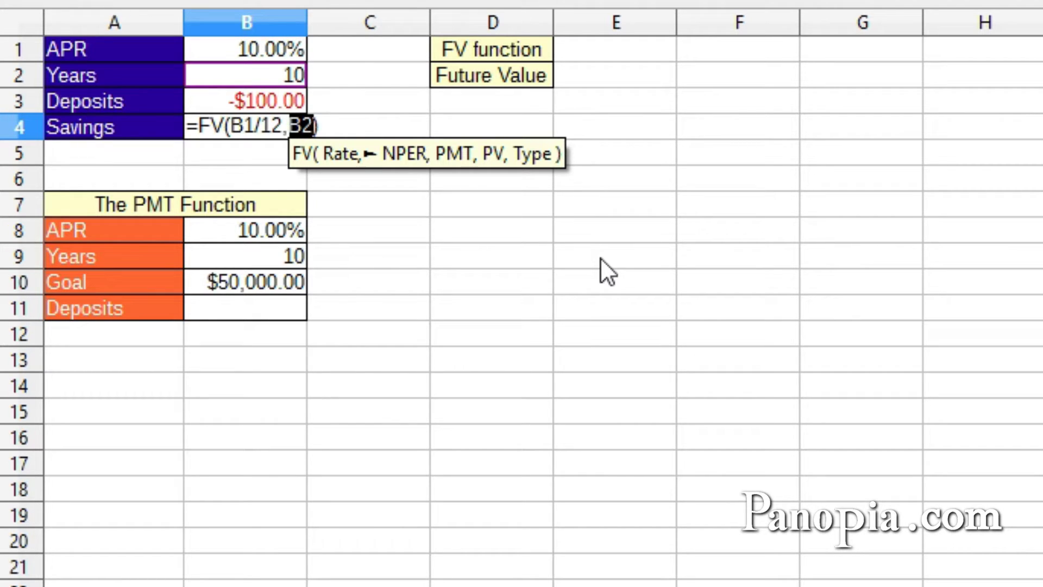
pyautogui.write('*12')
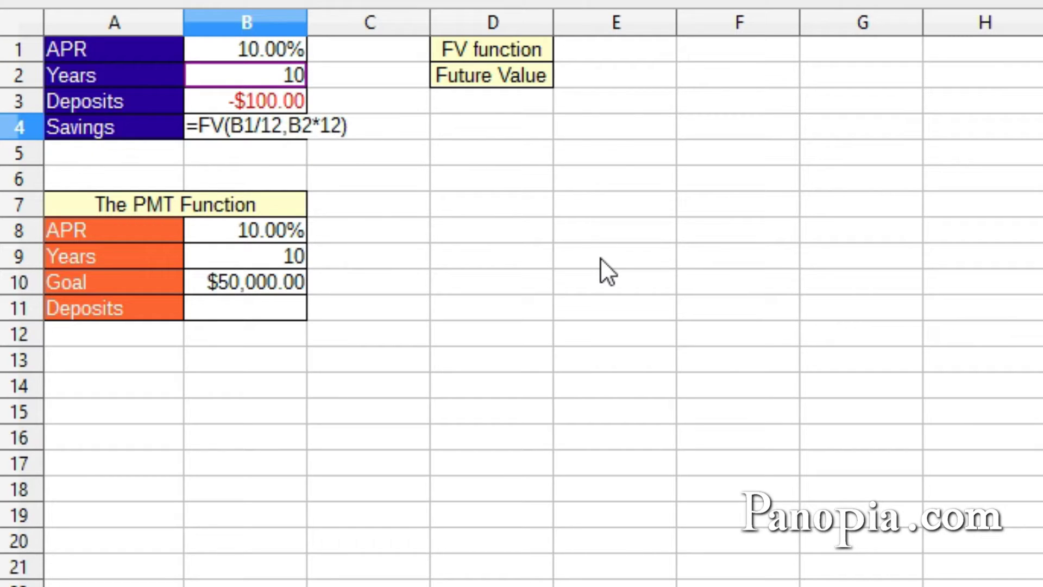
pyautogui.write(',')
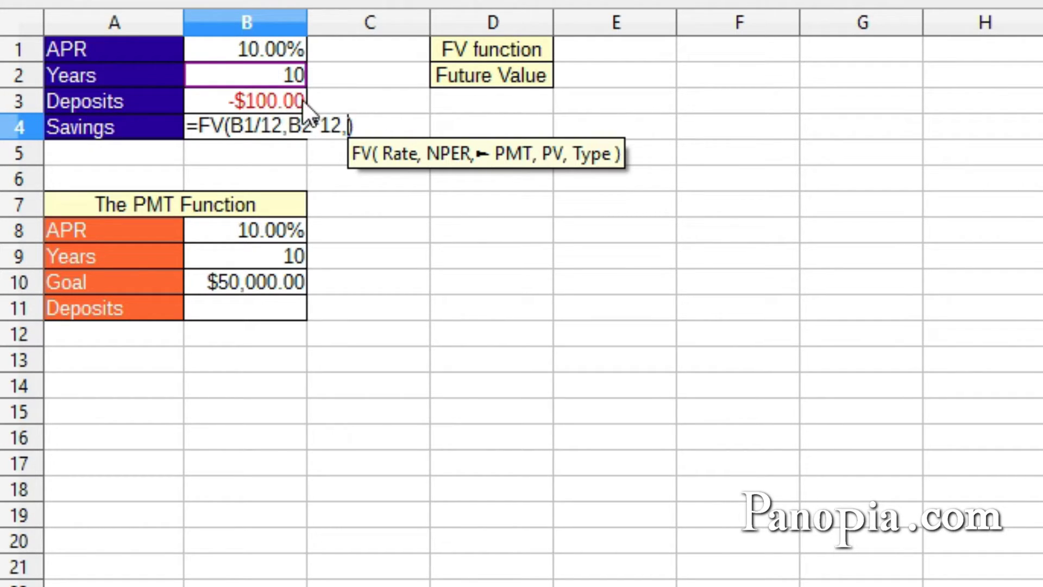
pyautogui.click(289, 98)
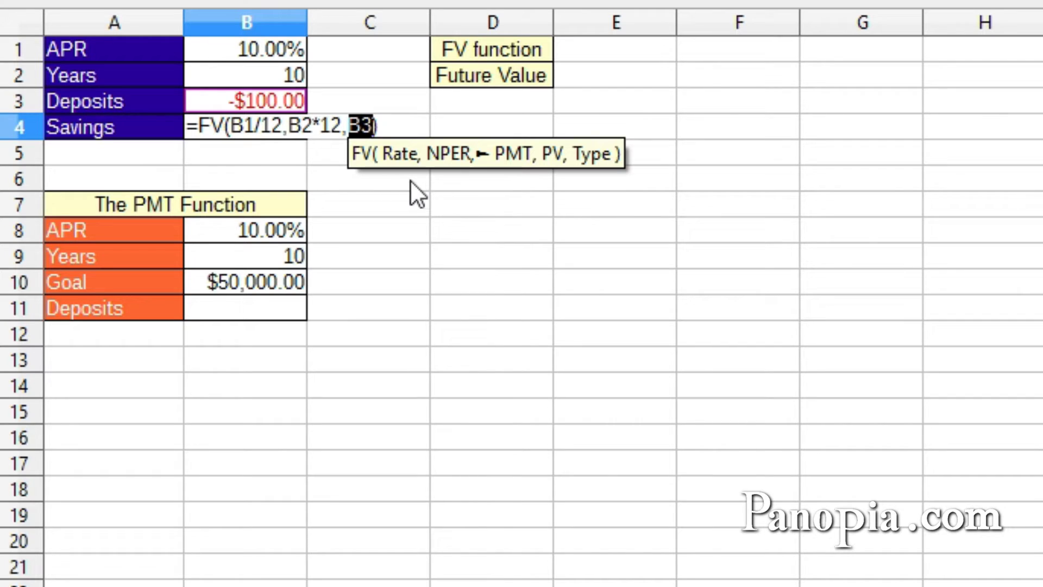
pyautogui.press('Return')
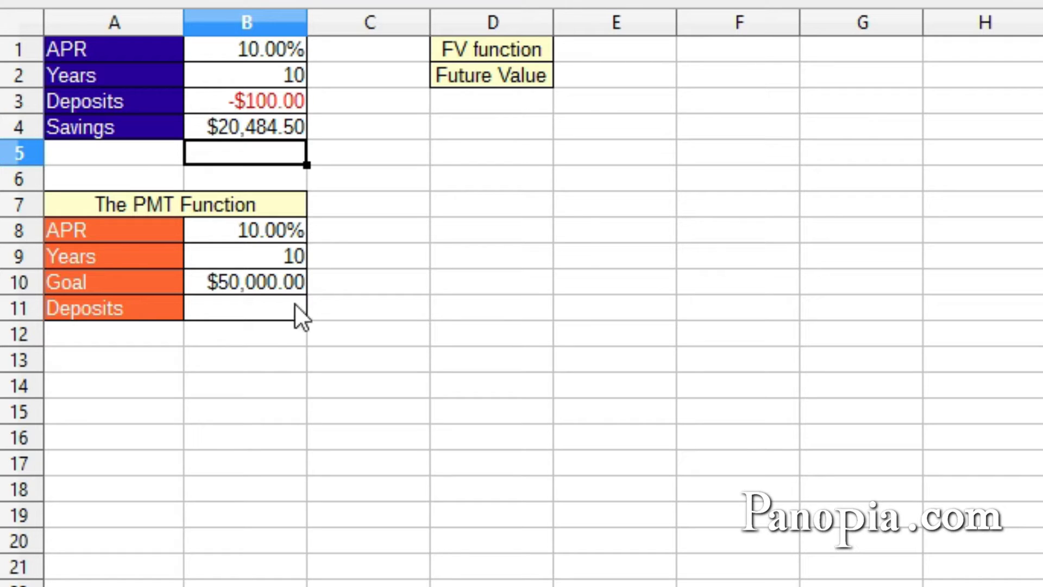
# - Enter =PMT(B8/12,B9*12,,B10) in B11 so the required monthly deposit shows -$244.09
pyautogui.click(252, 301)
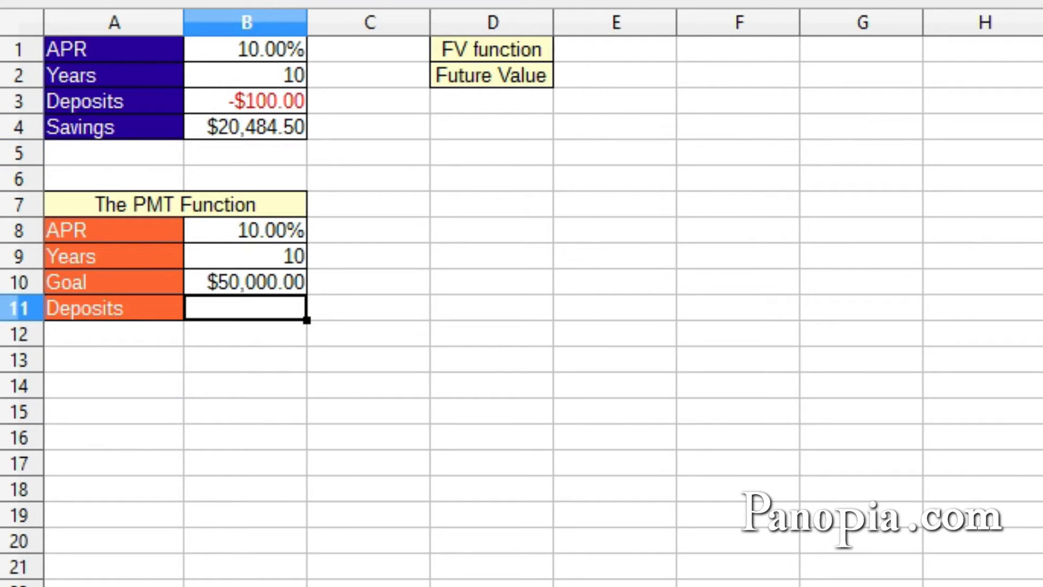
pyautogui.write('=')
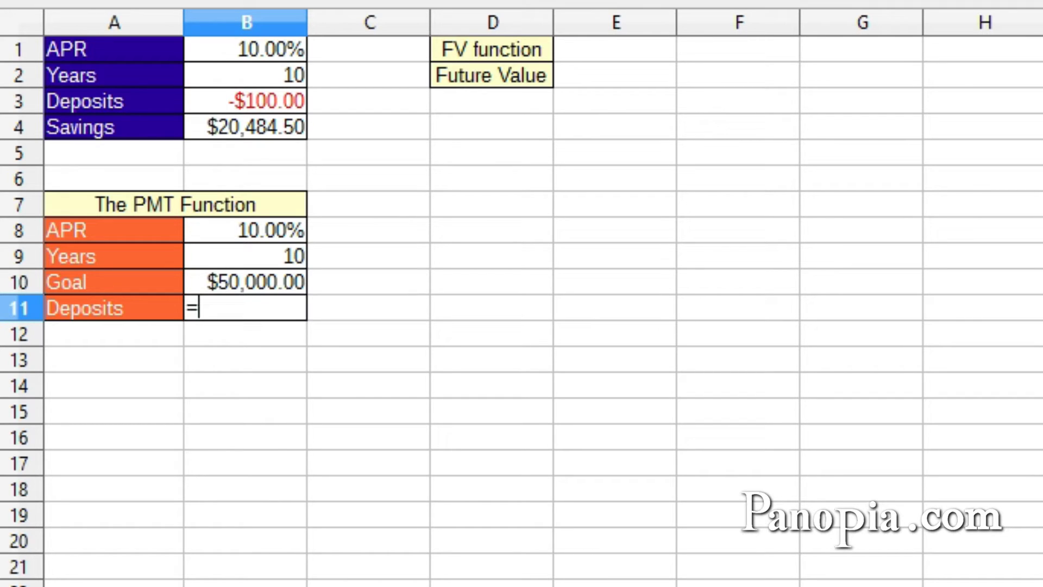
pyautogui.write('pmt')
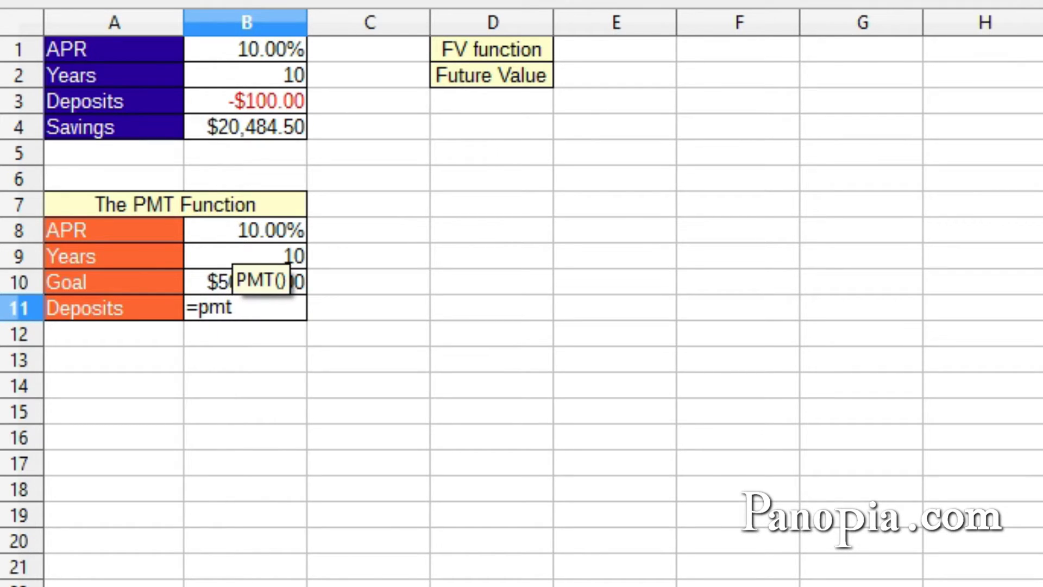
pyautogui.press('Return')
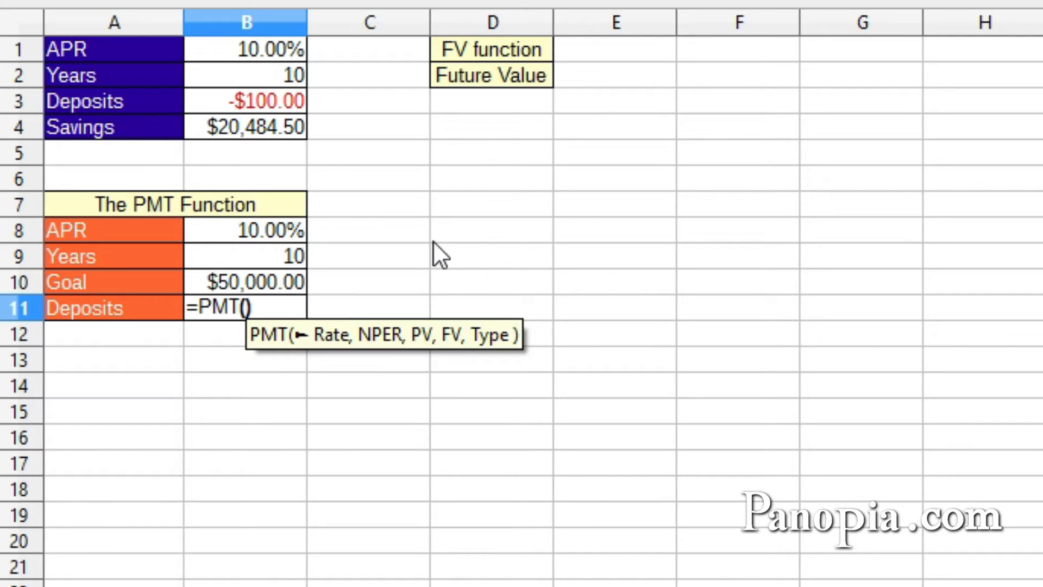
pyautogui.click(295, 227)
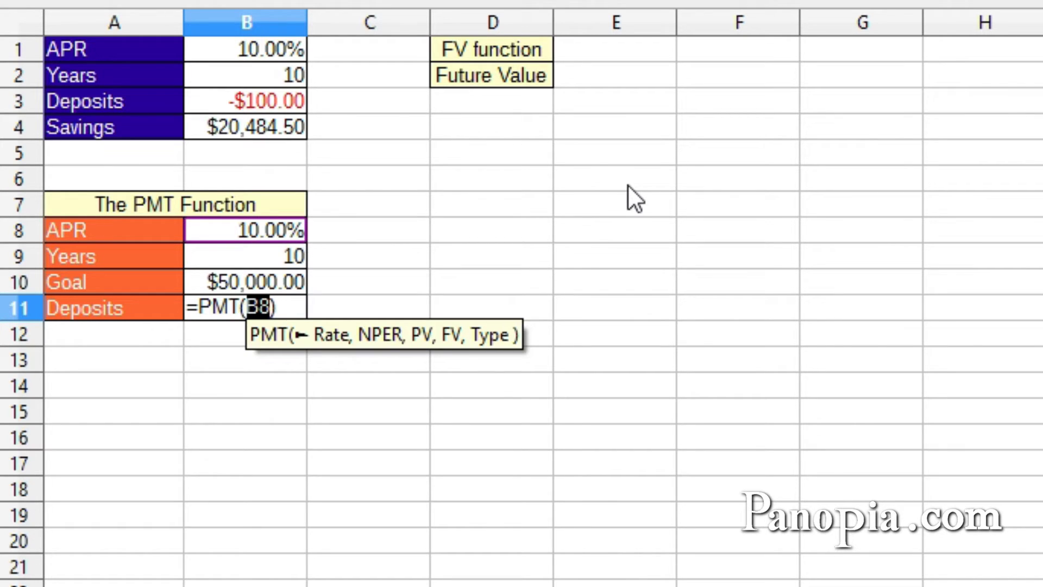
pyautogui.write('/')
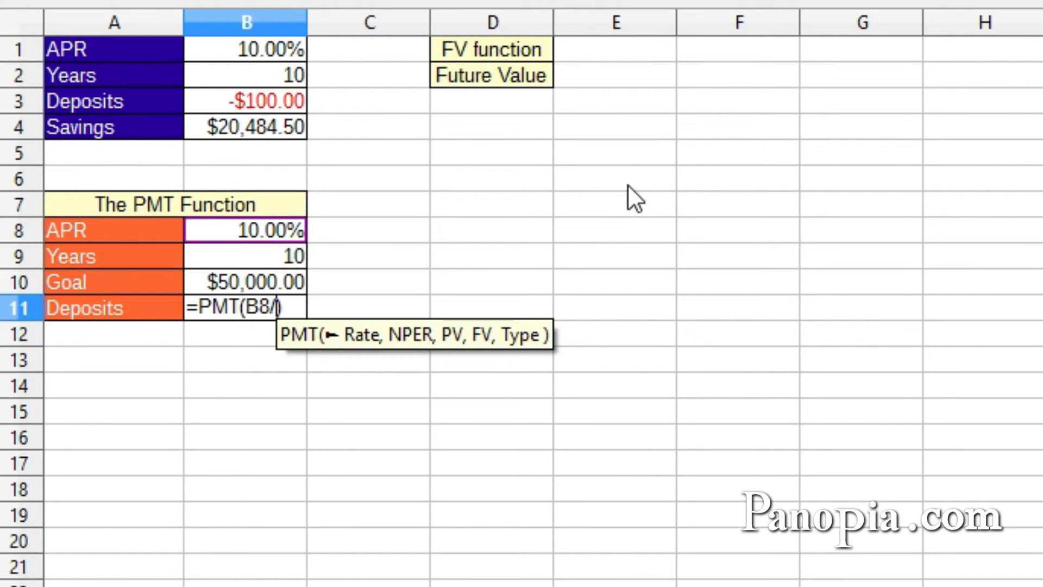
pyautogui.write('12,')
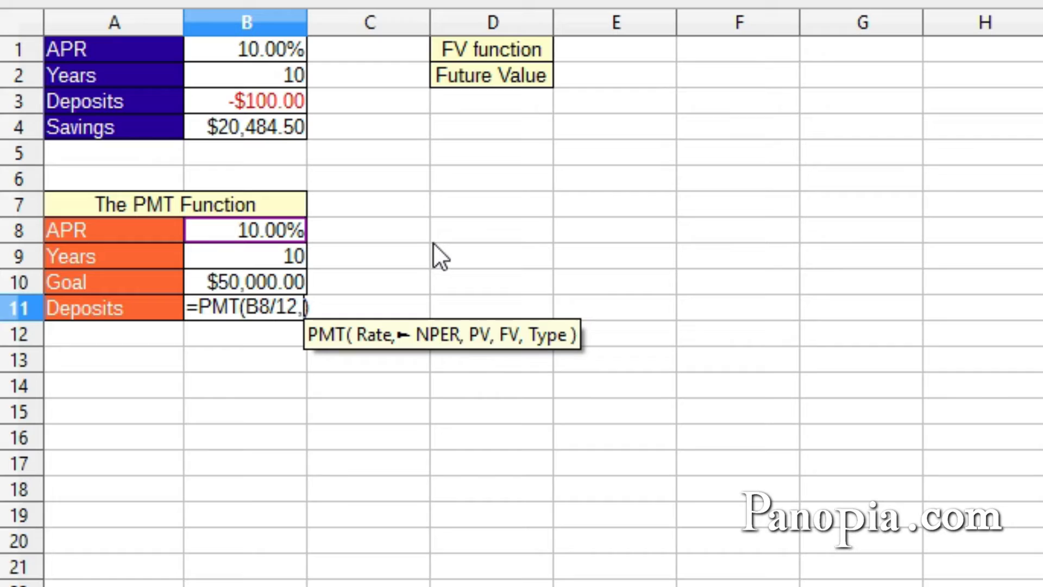
pyautogui.click(259, 257)
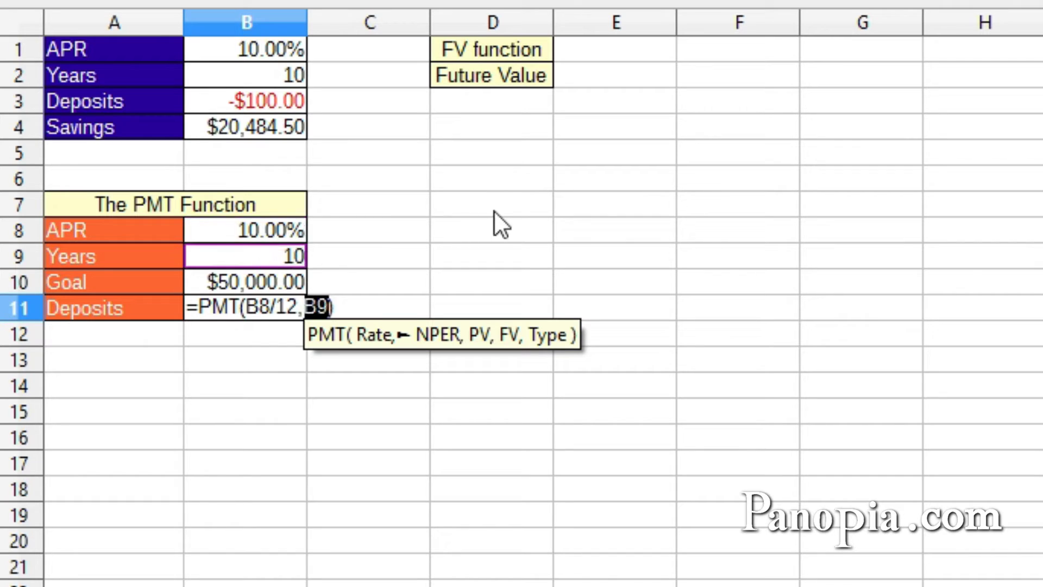
pyautogui.write('*')
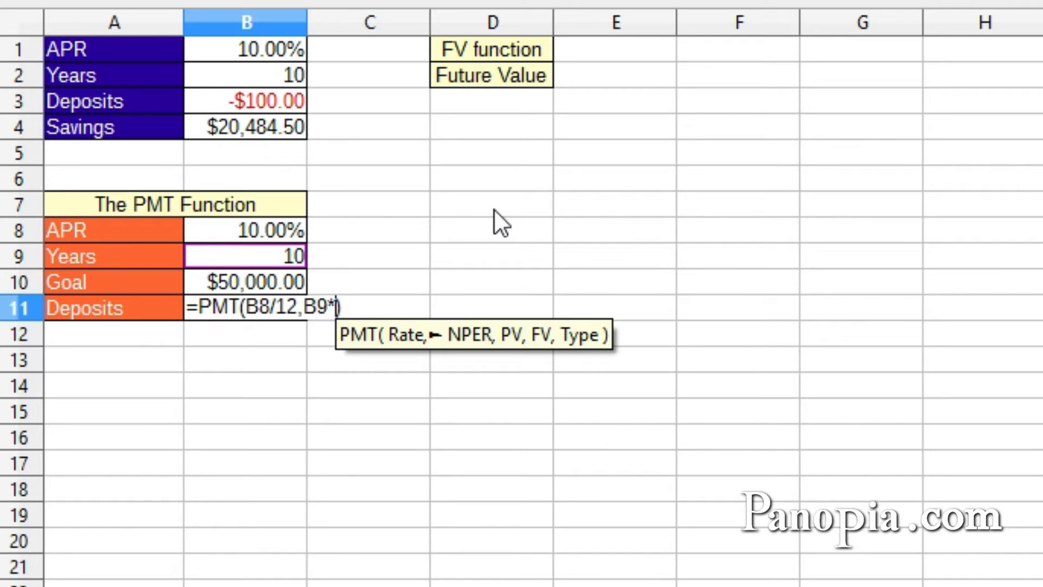
pyautogui.write('12,')
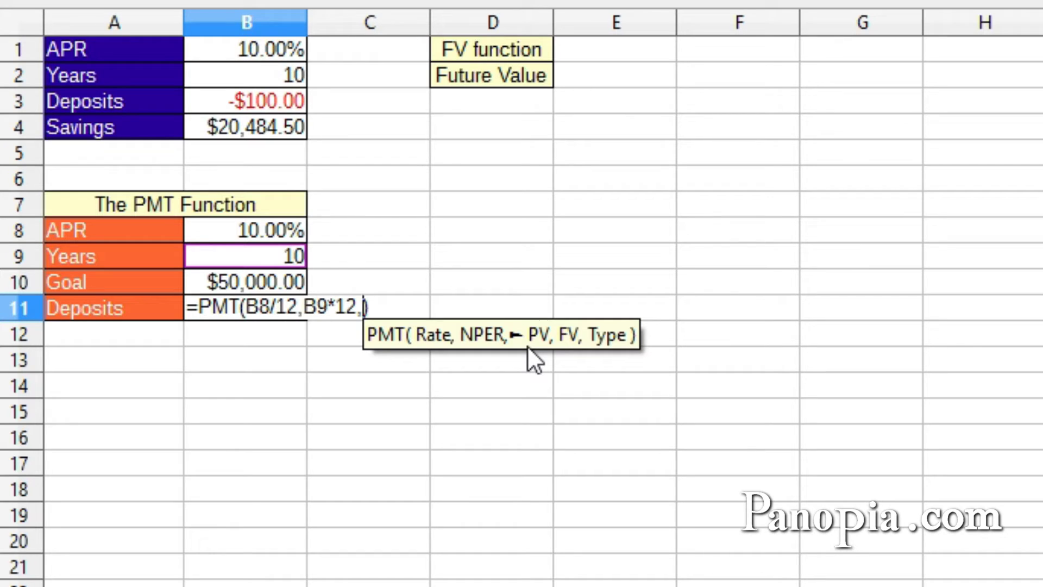
pyautogui.write(',')
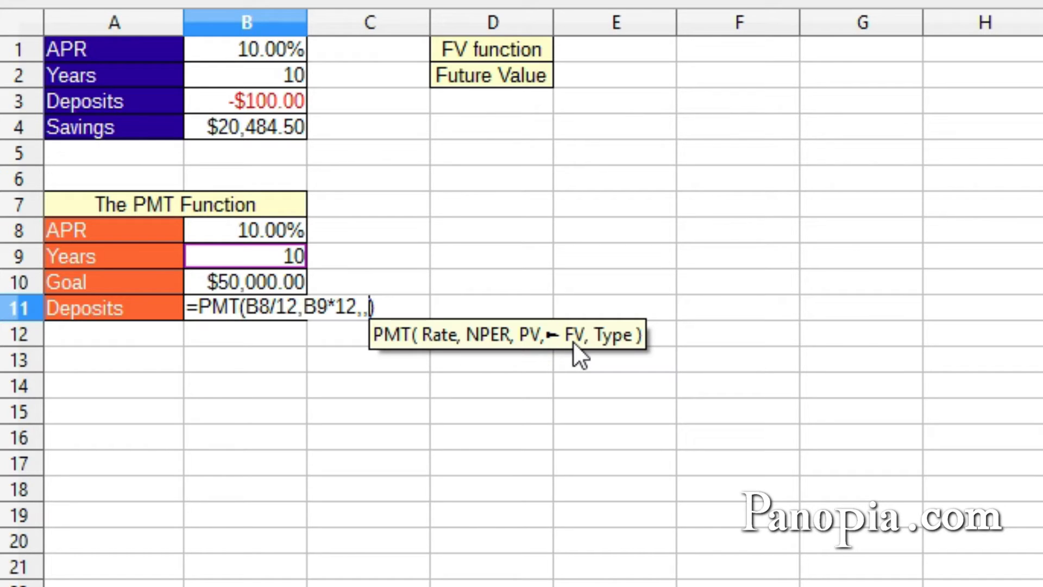
pyautogui.click(227, 281)
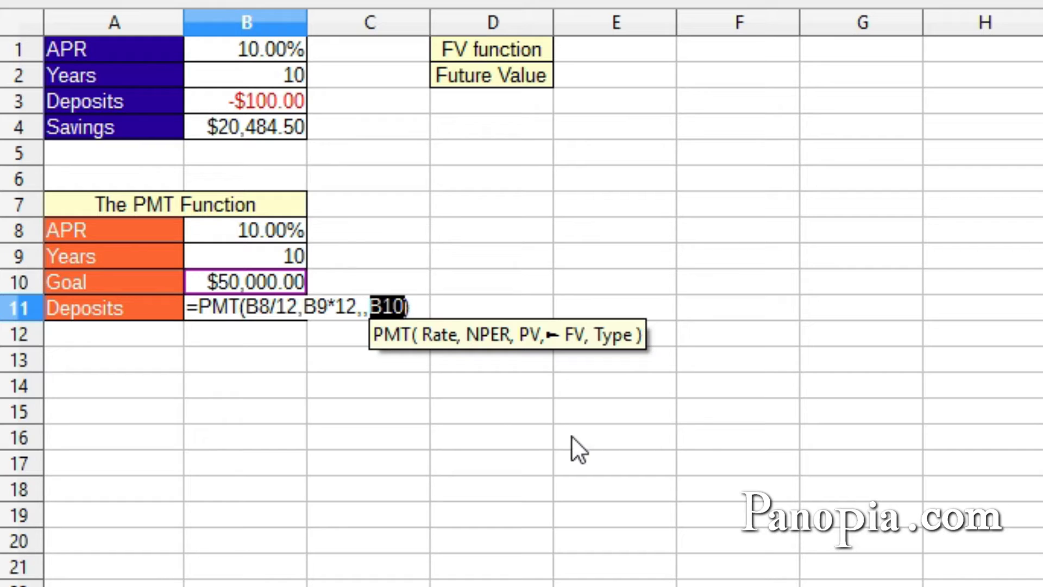
pyautogui.press('Return')
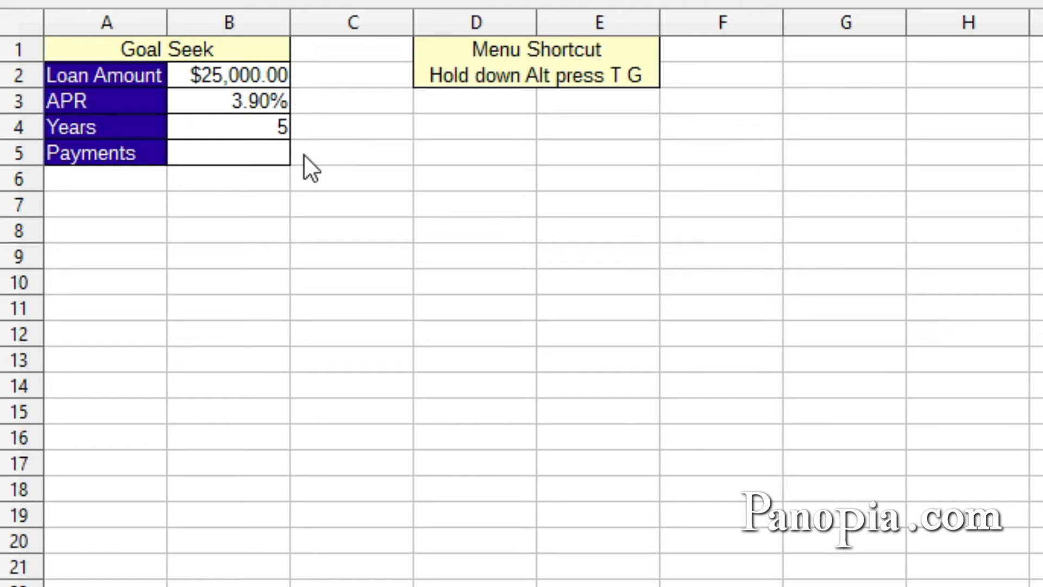
# - Select the Payments result cell B5 on the Goal Seek sheet
pyautogui.click(261, 156)
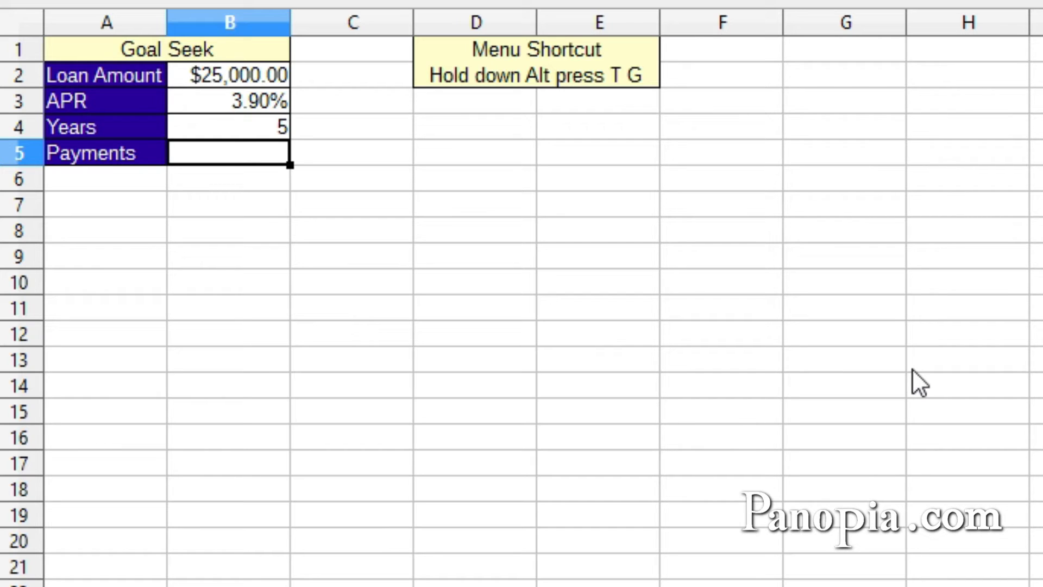
# - Enter =-PMT(B3/12,B4*12,B2) in B5, giving a $459.29 monthly payment
pyautogui.write('=-')
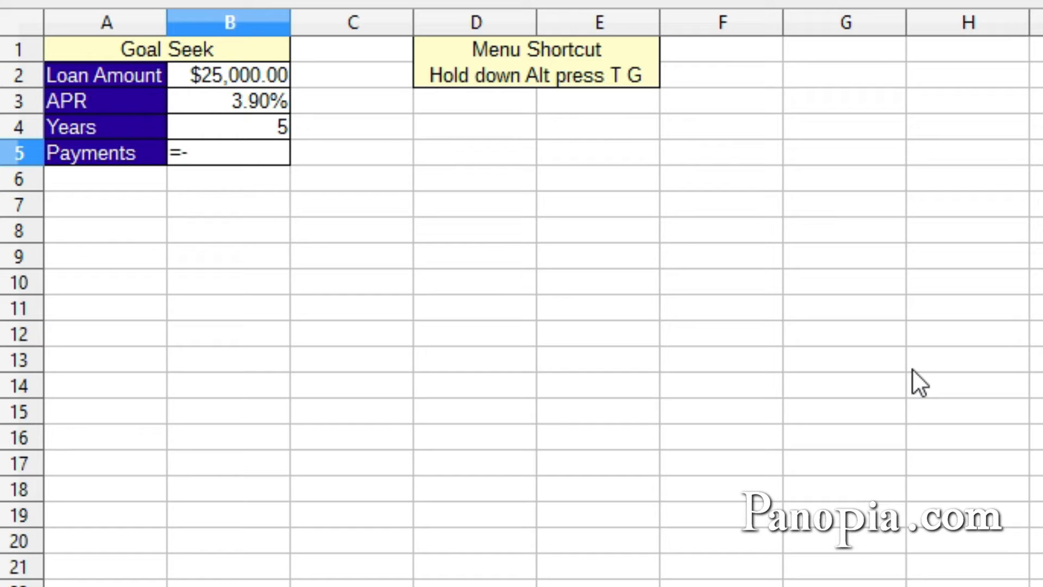
pyautogui.write('p')
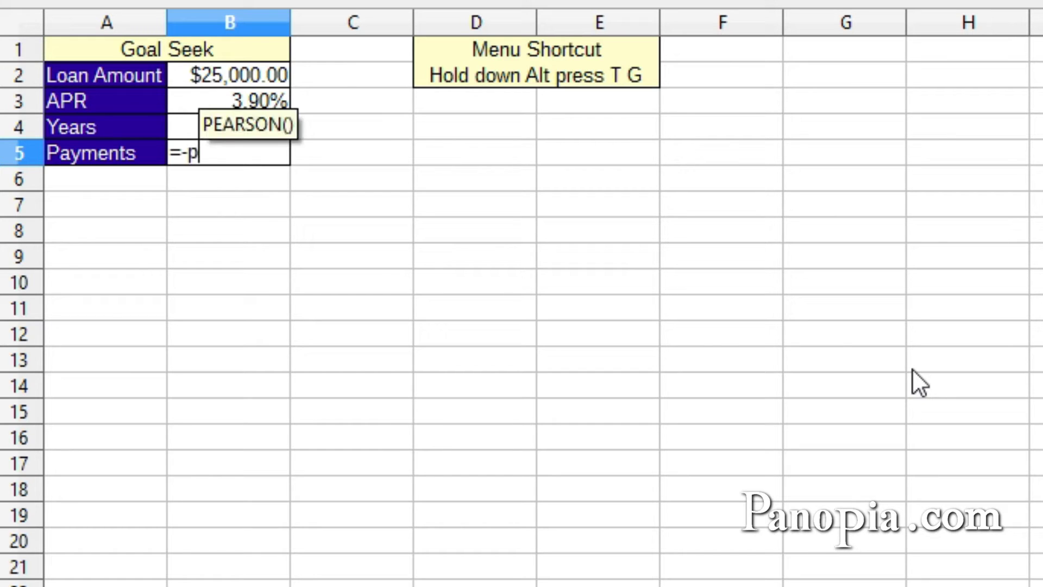
pyautogui.write('mt')
pyautogui.press('Return')
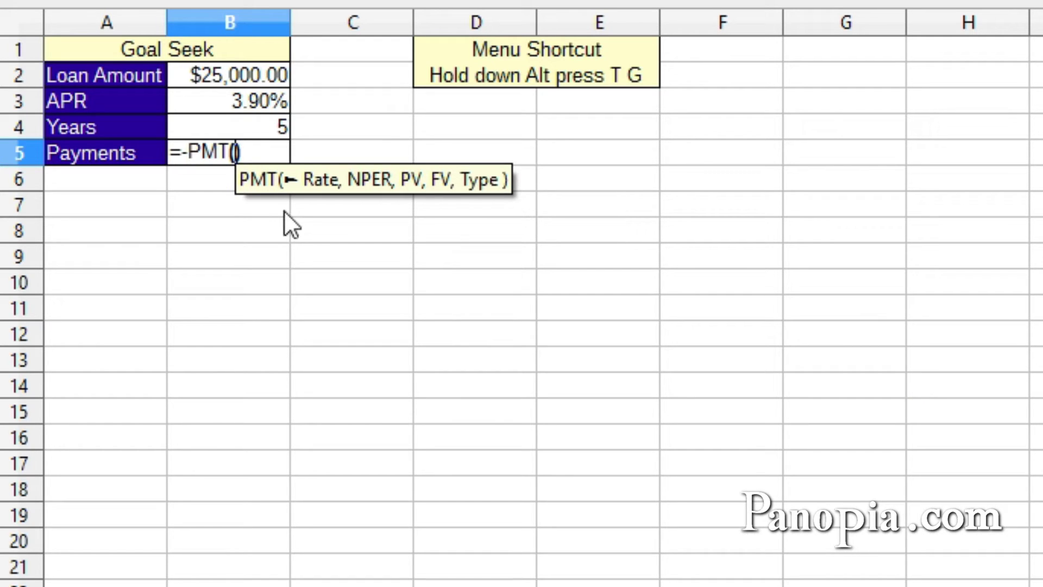
pyautogui.click(245, 98)
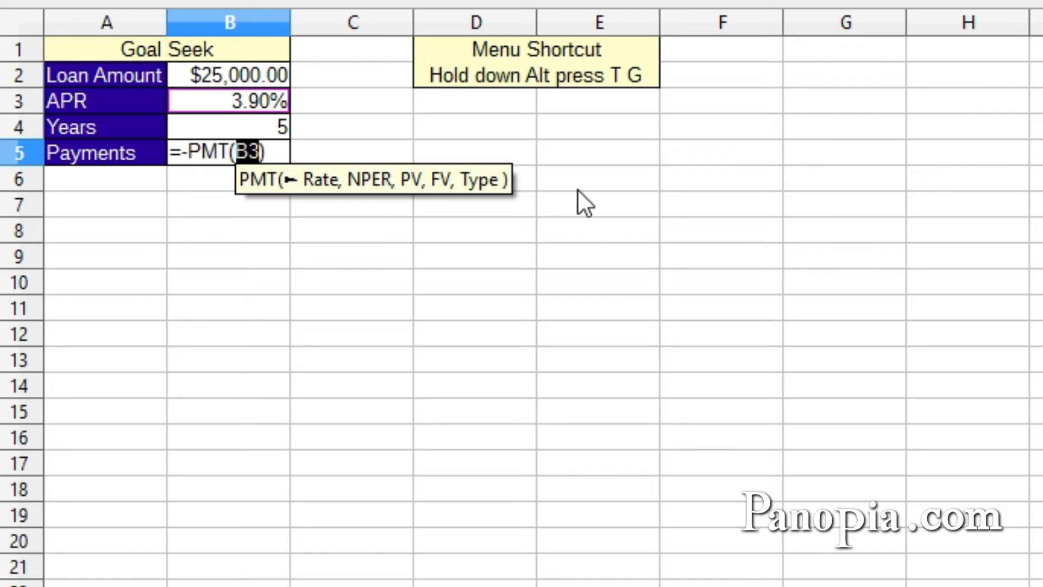
pyautogui.write('/')
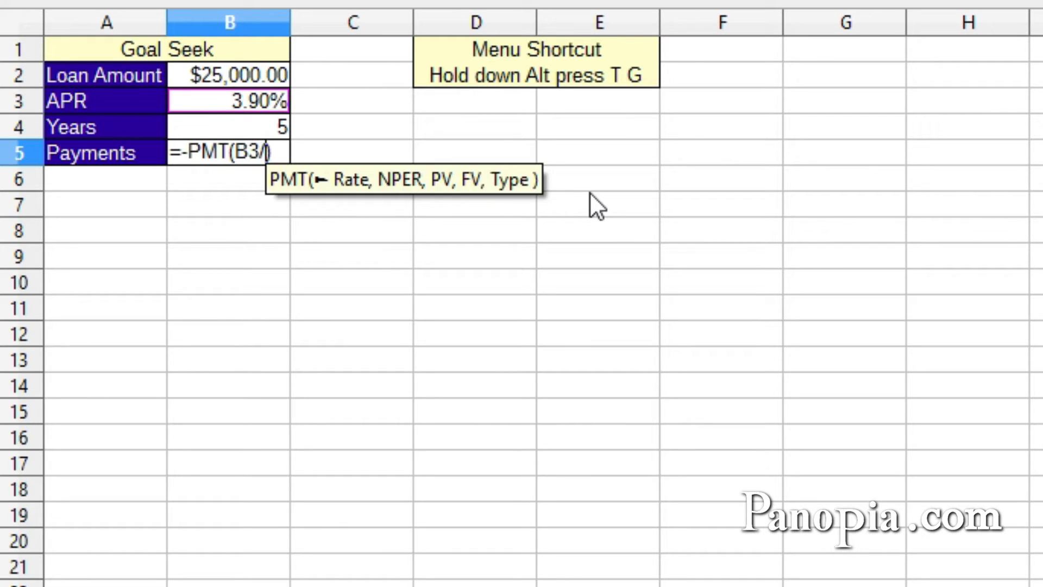
pyautogui.write('12')
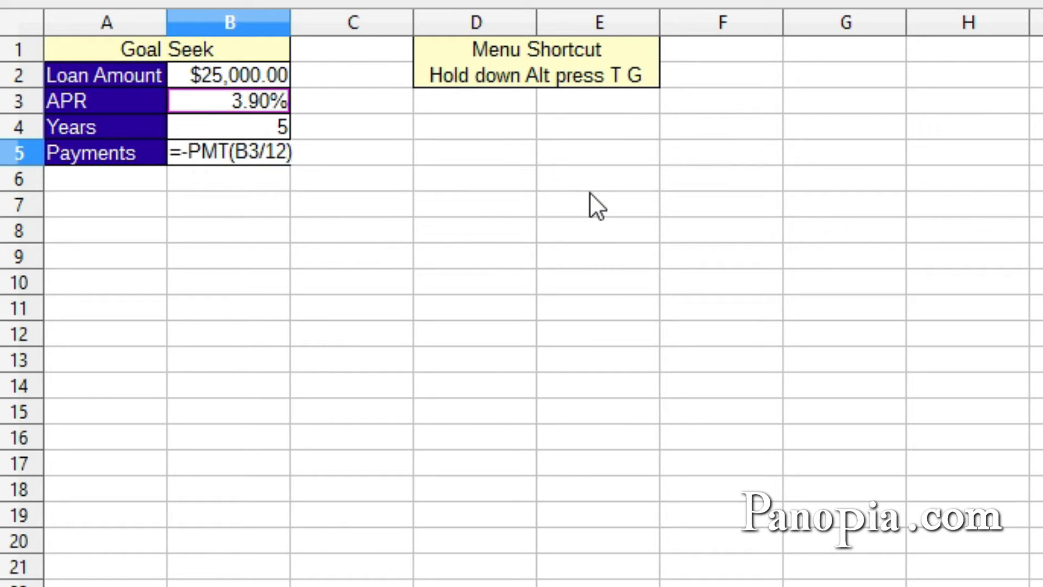
pyautogui.write(',')
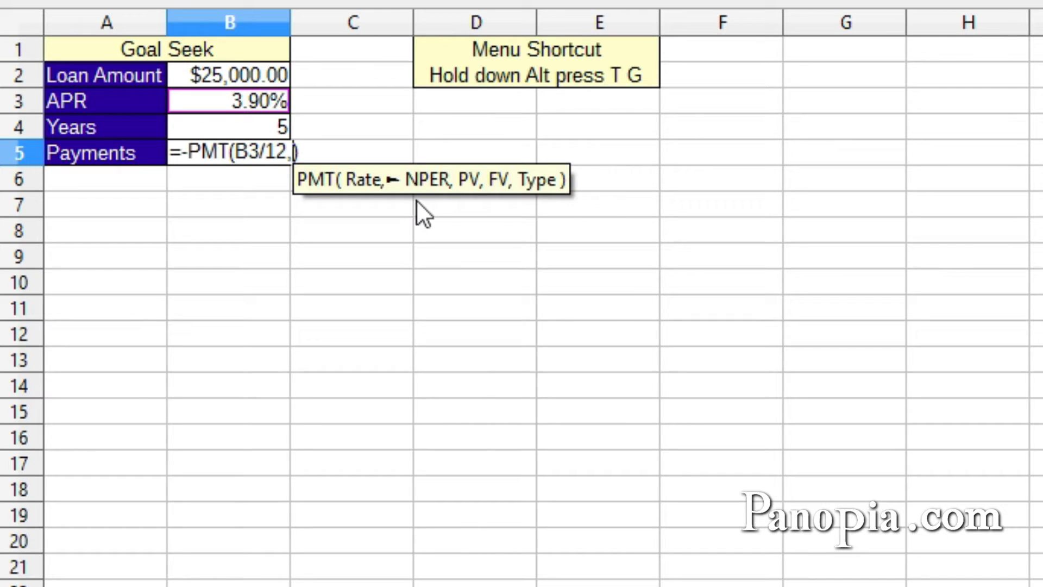
pyautogui.click(281, 124)
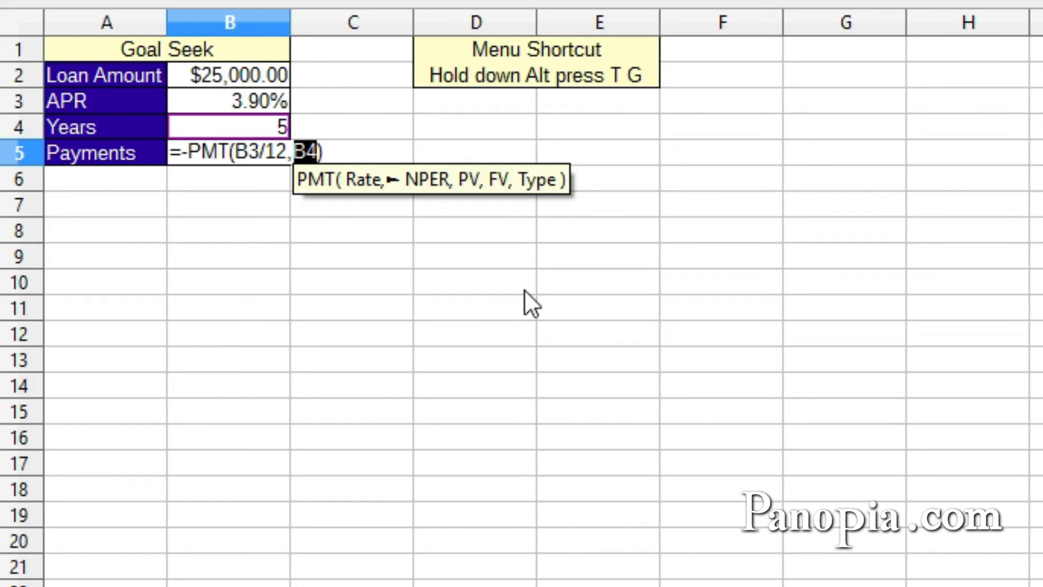
pyautogui.write('*12')
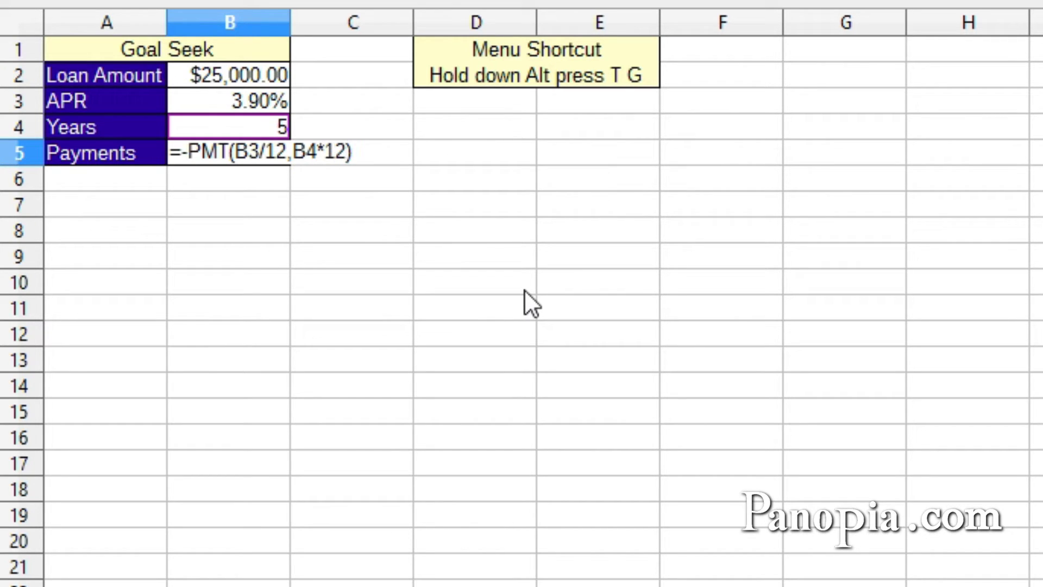
pyautogui.write(',')
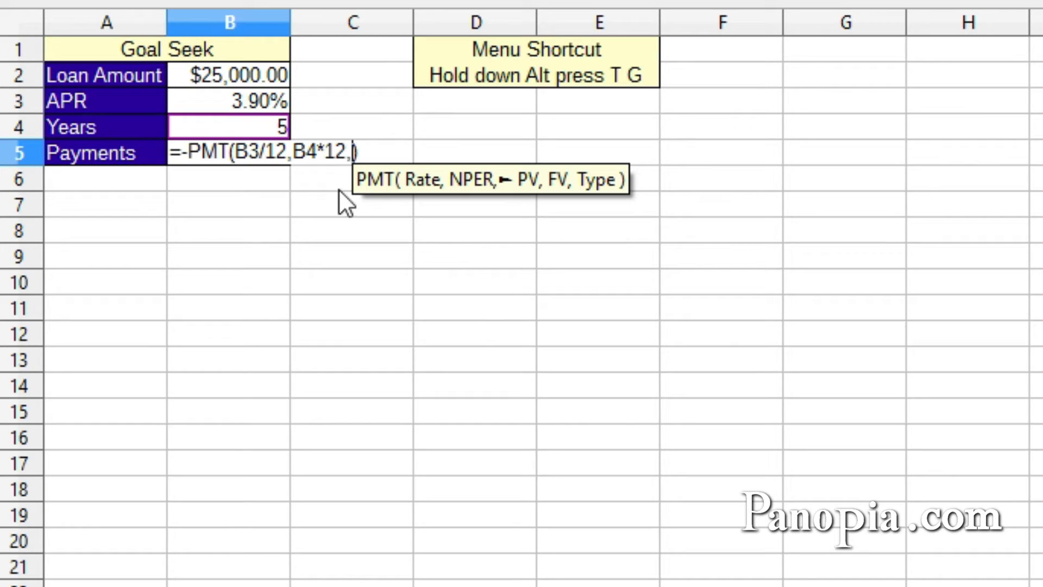
pyautogui.click(232, 75)
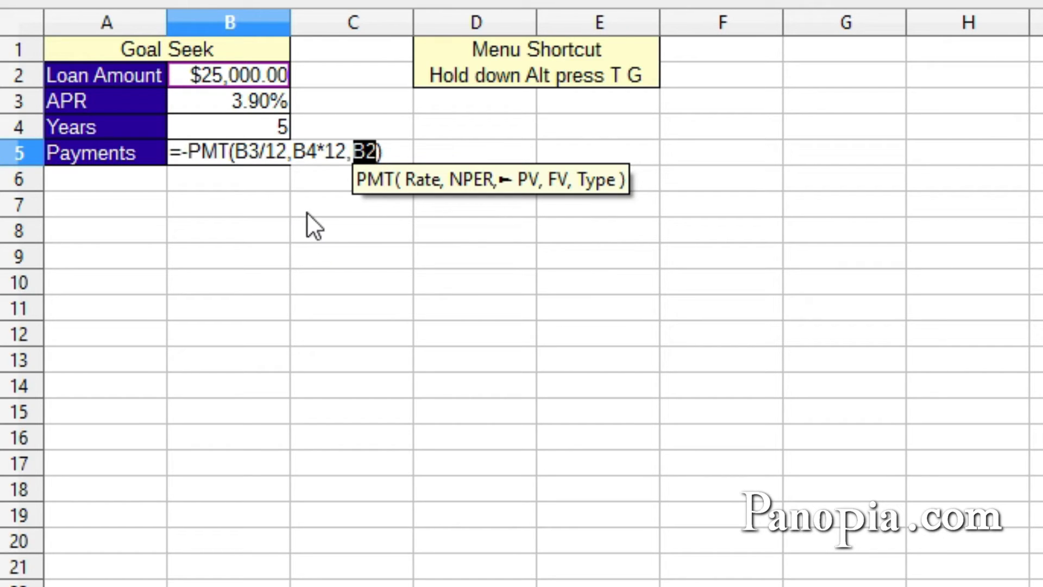
pyautogui.press('Return')
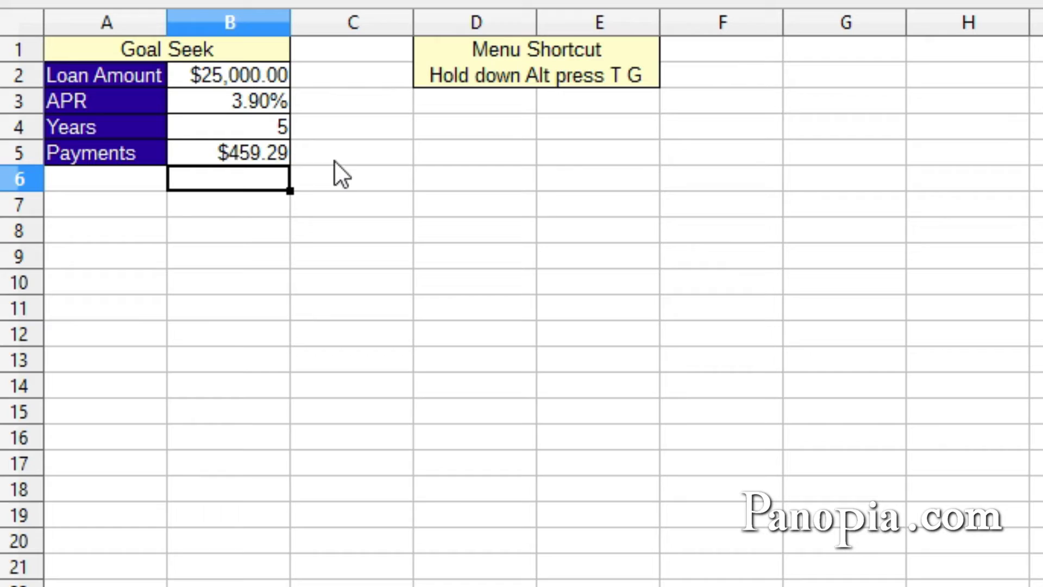
pyautogui.click(250, 154)
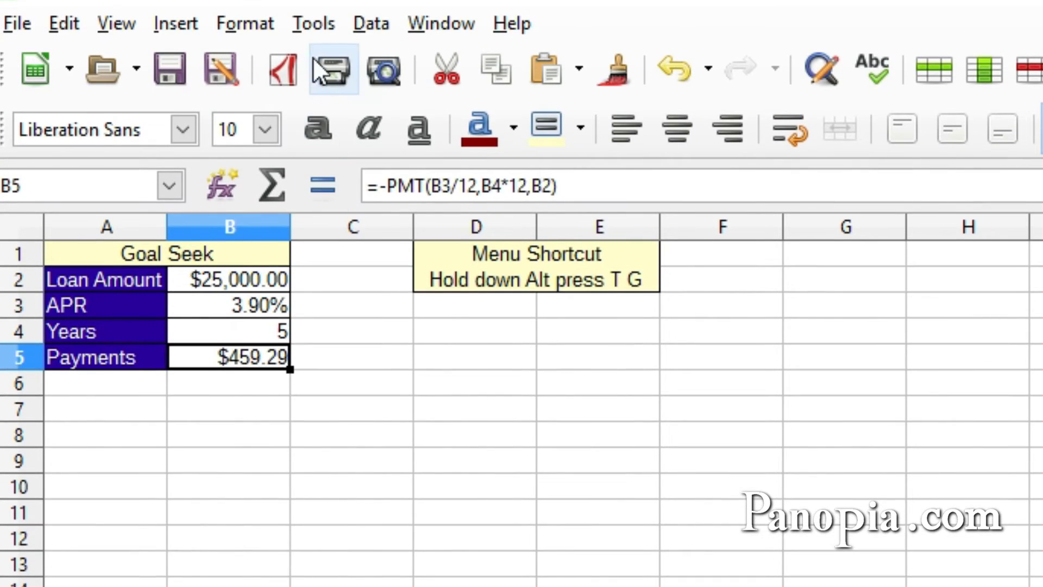
pyautogui.click(314, 23)
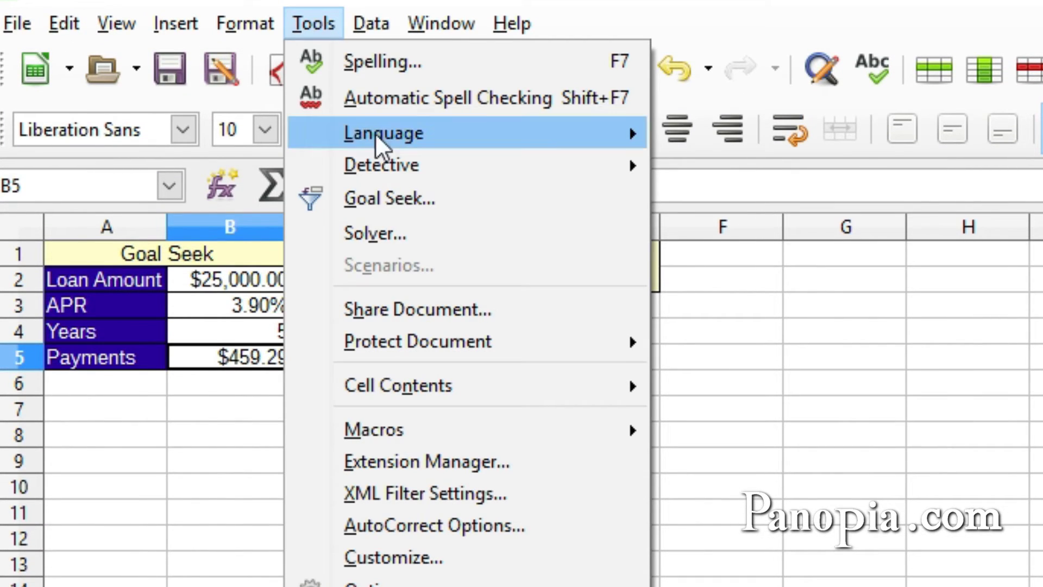
pyautogui.click(804, 337)
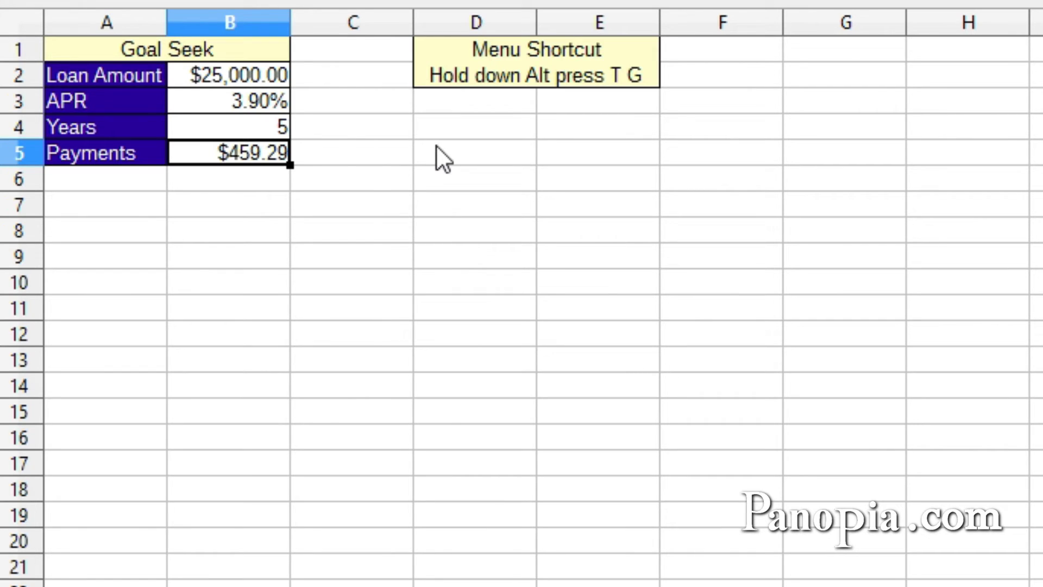
# - Goal Seek B5 to a payment of 400 by varying B2, keeping the $21,772.94 loan amount
pyautogui.hotkey('alt', 't')
pyautogui.hotkey('alt', 'g')
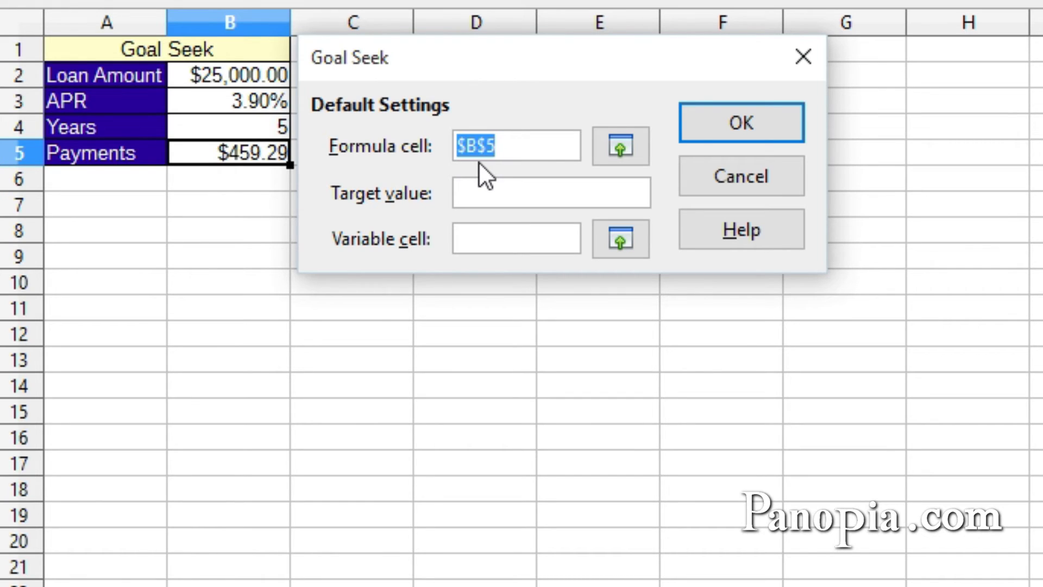
pyautogui.click(480, 193)
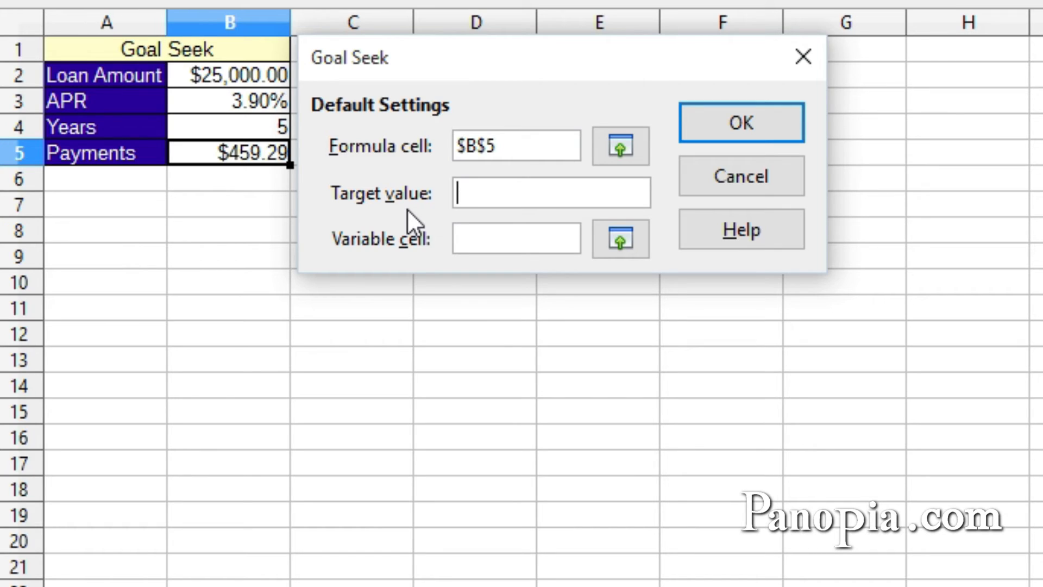
pyautogui.write('400')
pyautogui.click(473, 240)
pyautogui.click(221, 72)
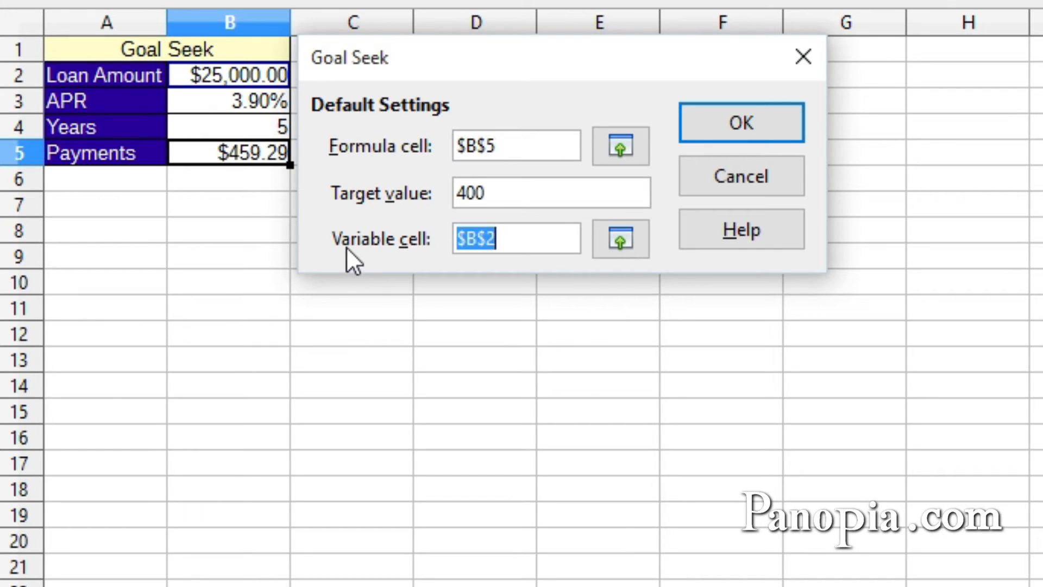
pyautogui.click(730, 119)
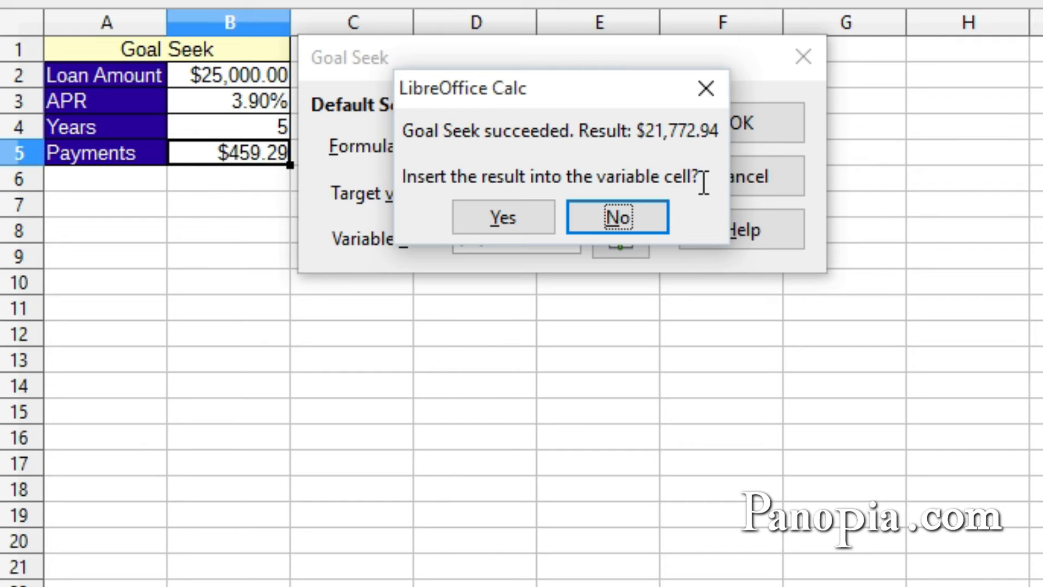
pyautogui.click(510, 221)
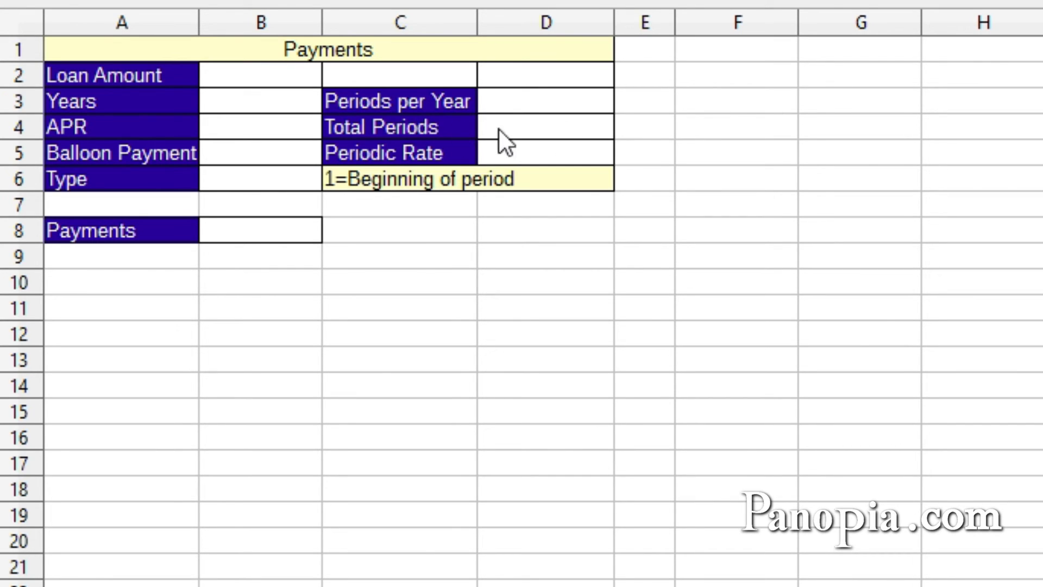
# - Enter =B3*D3 in D4 so Total Periods equals Years times Periods per Year
pyautogui.click(519, 129)
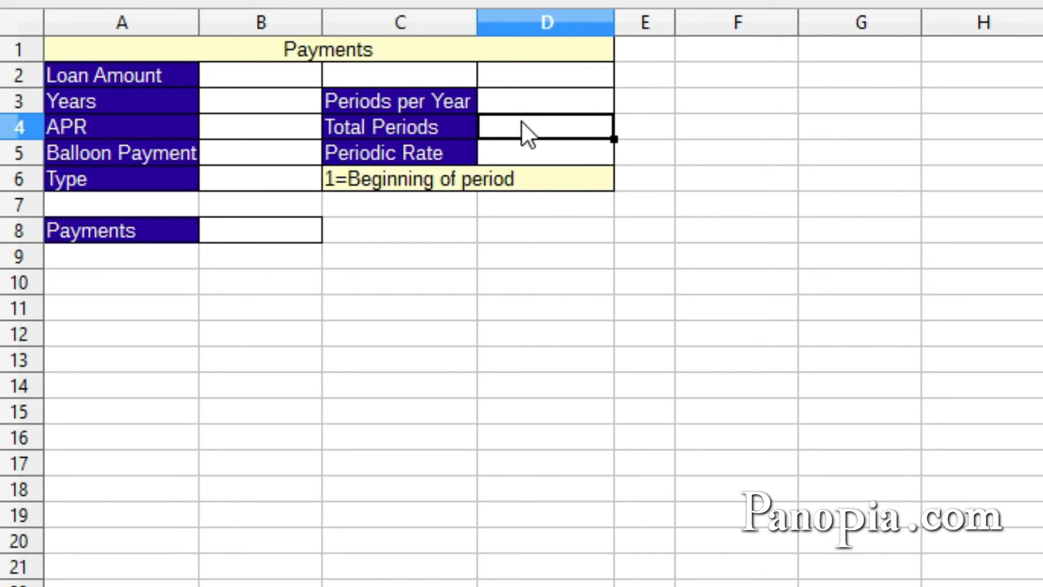
pyautogui.write('=')
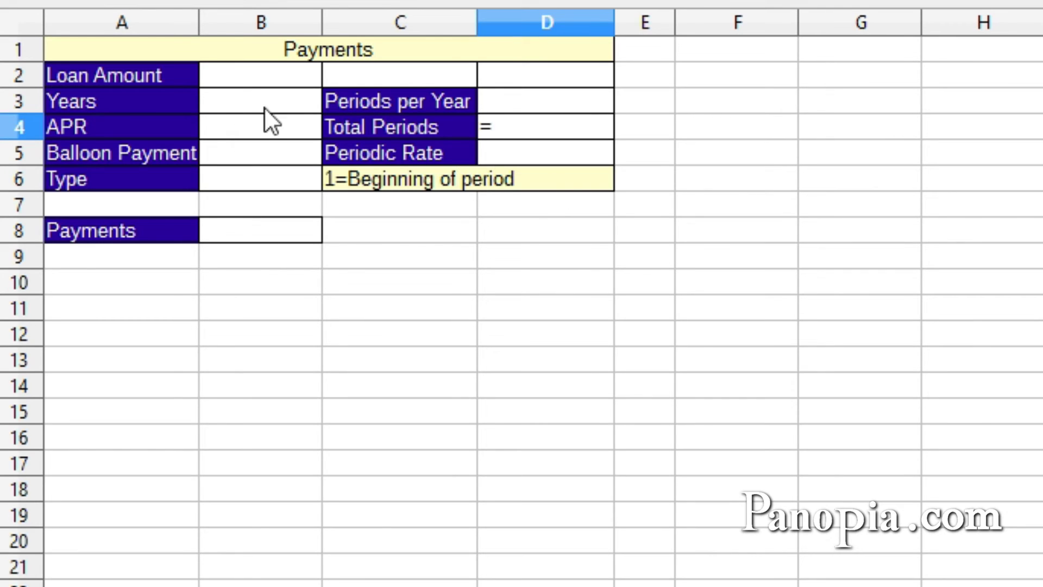
pyautogui.click(245, 104)
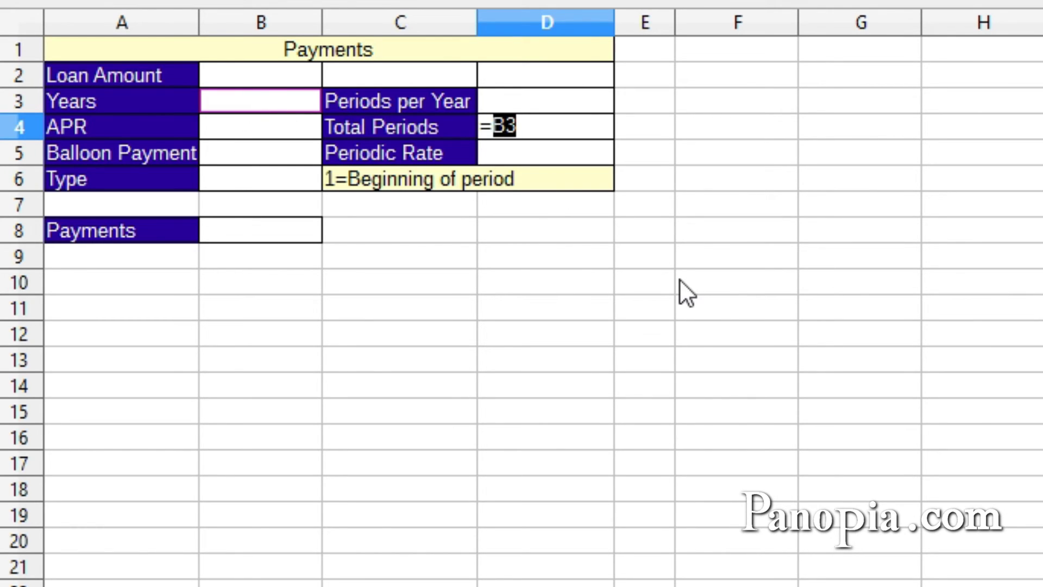
pyautogui.write('*')
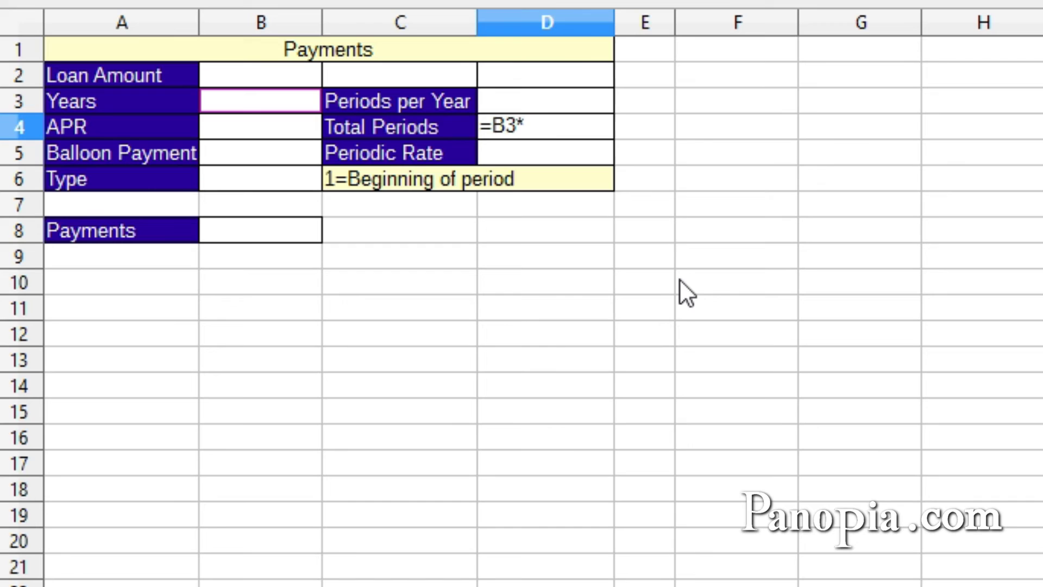
pyautogui.click(506, 98)
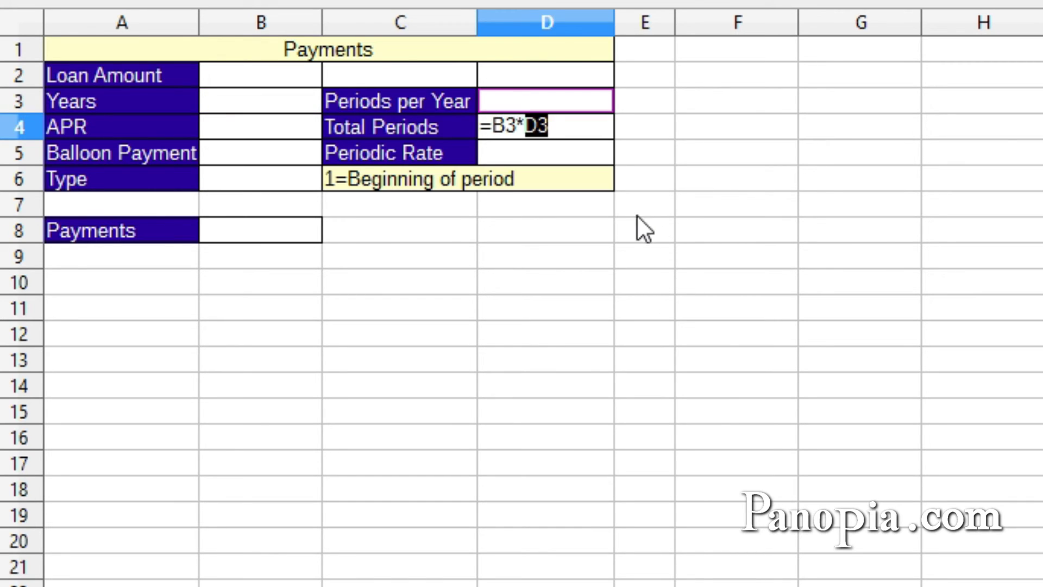
pyautogui.press('Return')
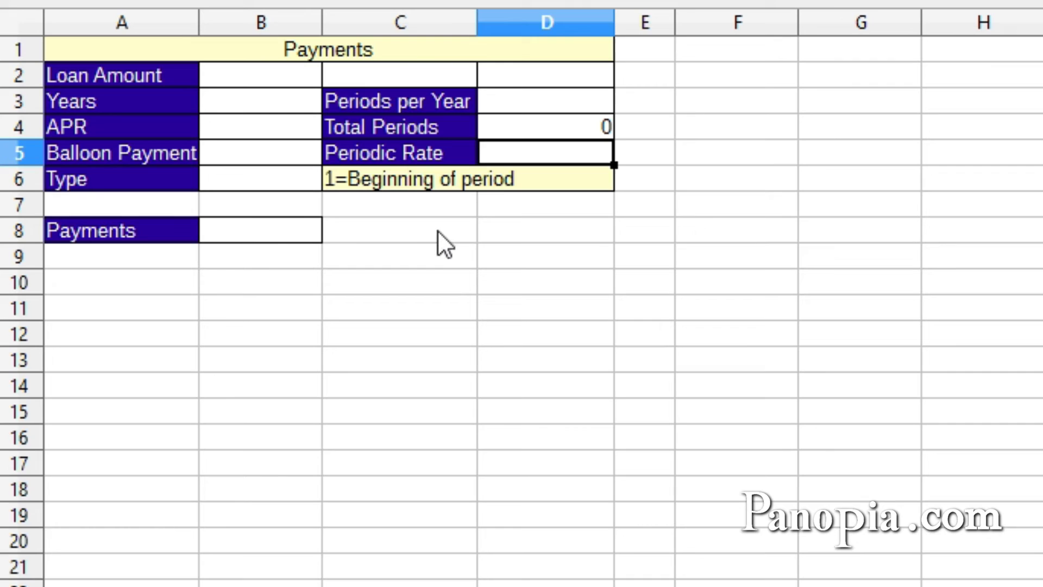
# - Enter =B4/D3 in D5 so Periodic Rate equals APR divided by Periods per Year
pyautogui.write('=')
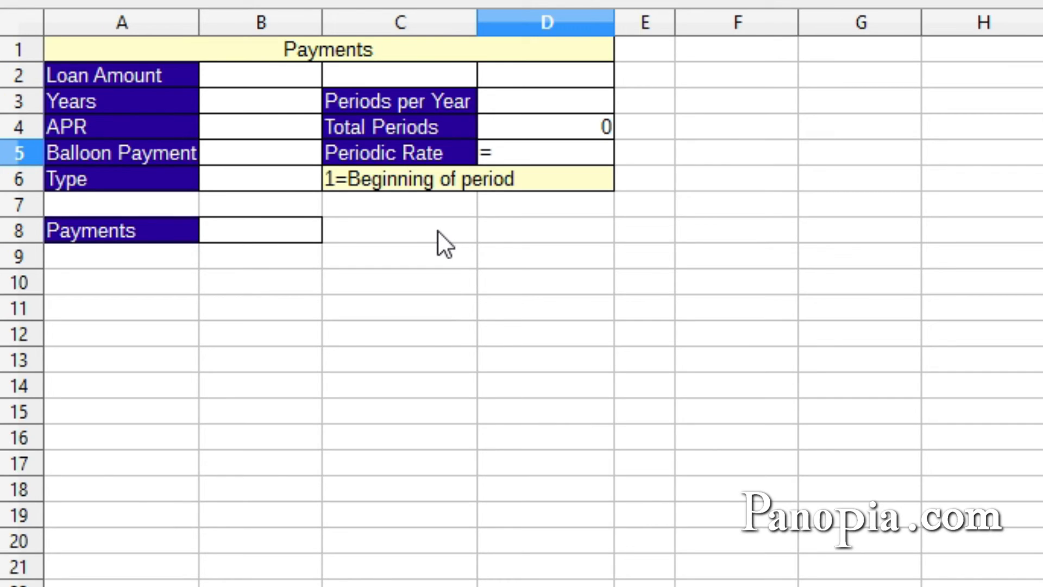
pyautogui.click(294, 126)
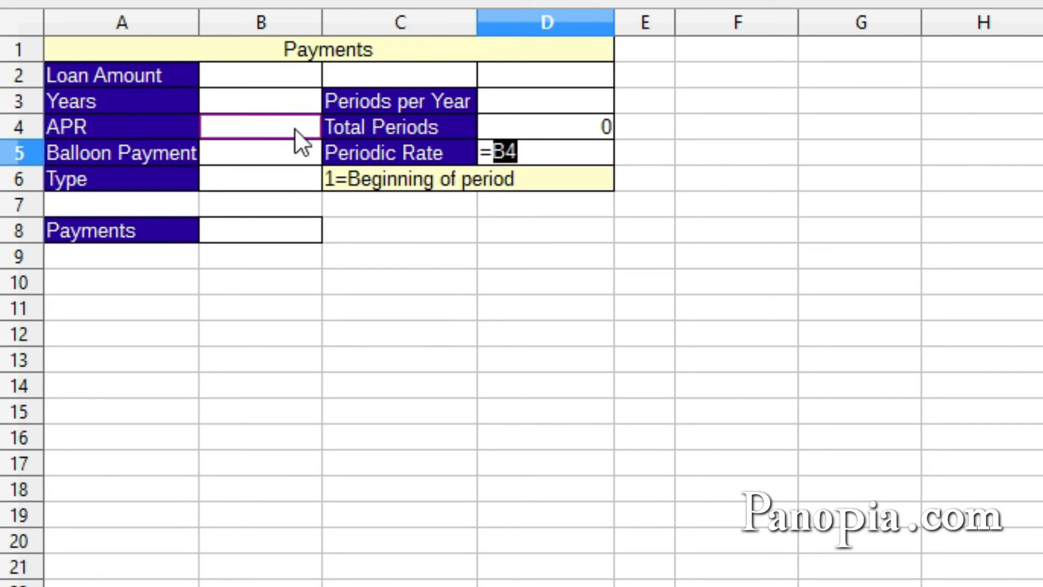
pyautogui.write('/')
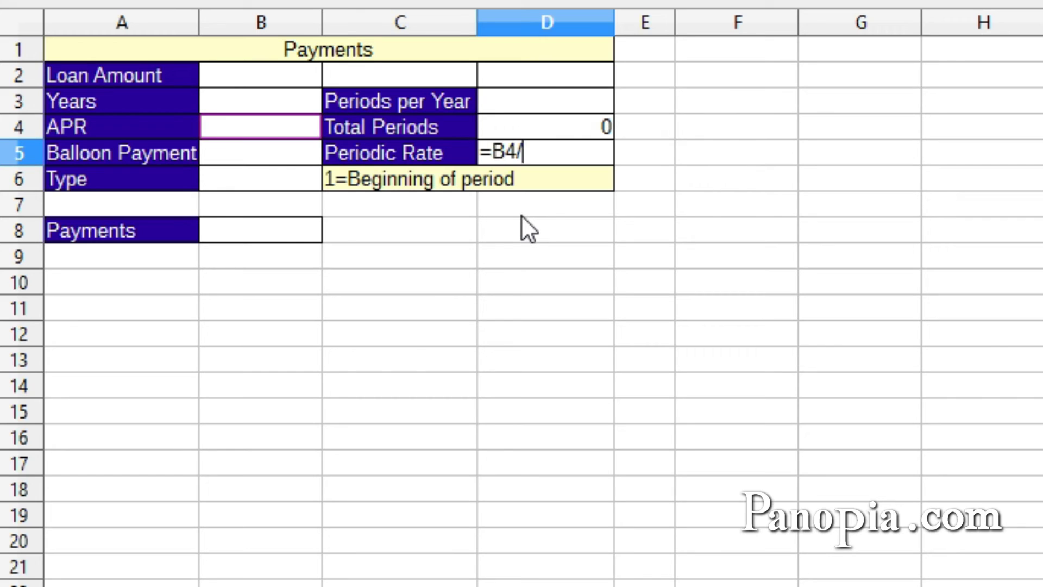
pyautogui.click(523, 100)
pyautogui.press('Return')
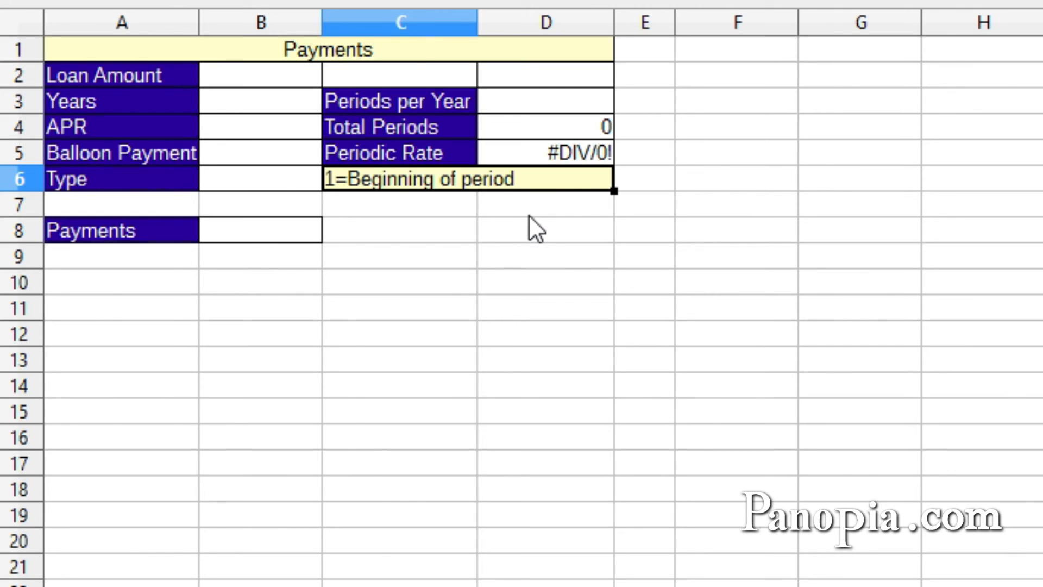
# - Enter =PMT(D5,D4,B2,B5,B6) in B8 using rate, periods, loan, balloon and type cells
pyautogui.click(254, 229)
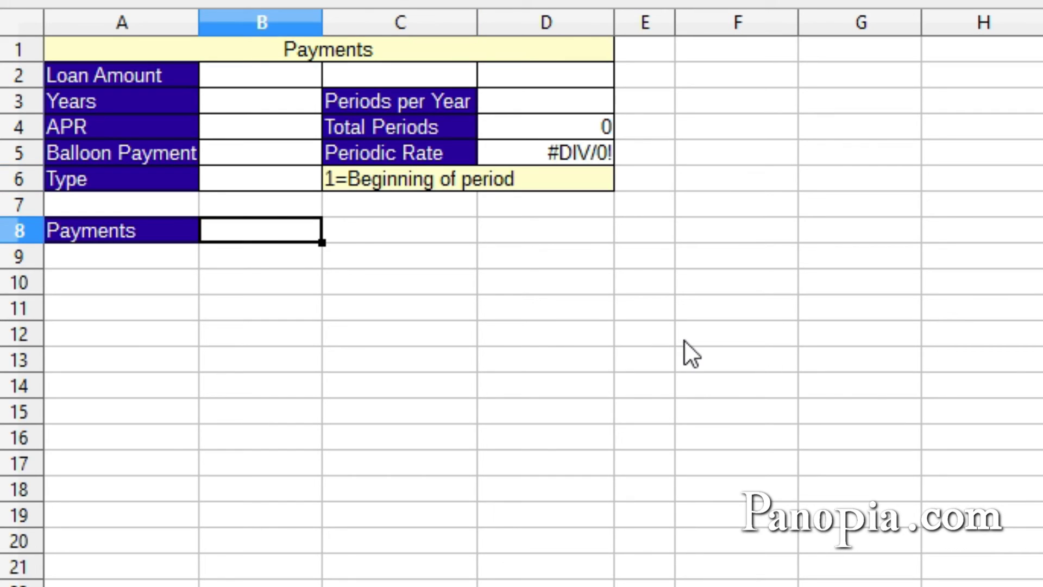
pyautogui.write('=')
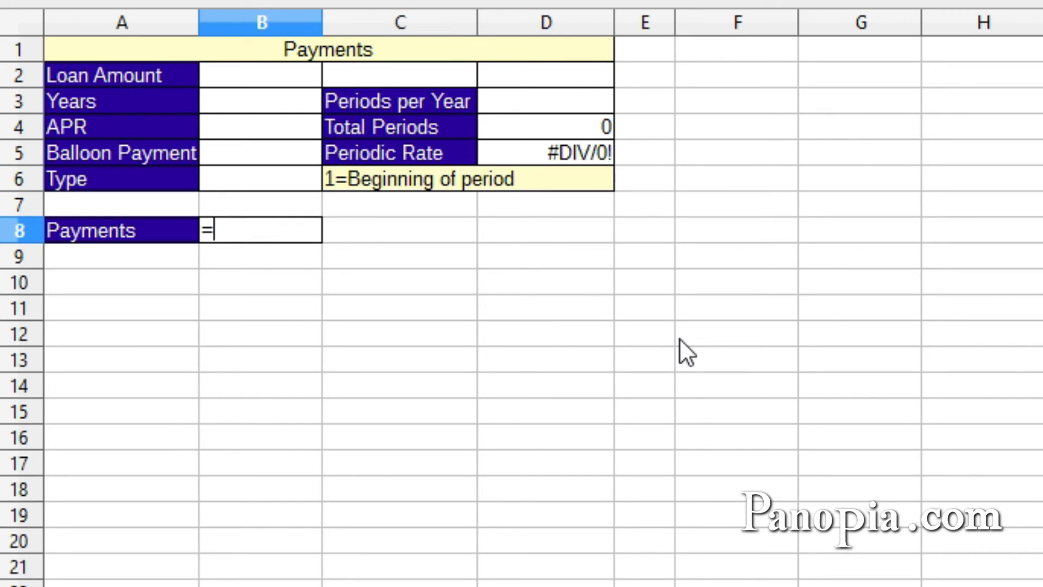
pyautogui.write('pmt')
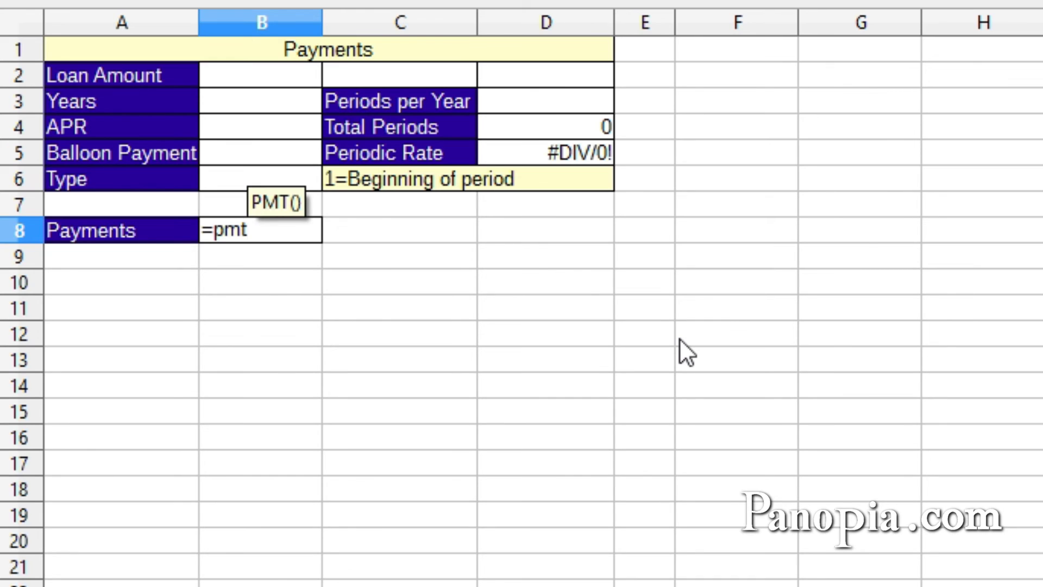
pyautogui.press('Return')
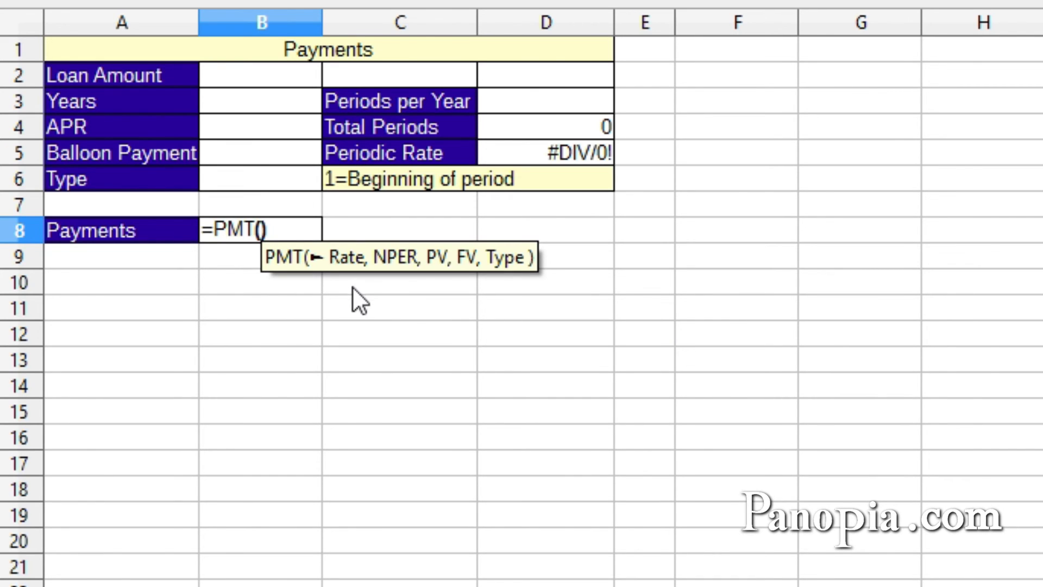
pyautogui.click(546, 146)
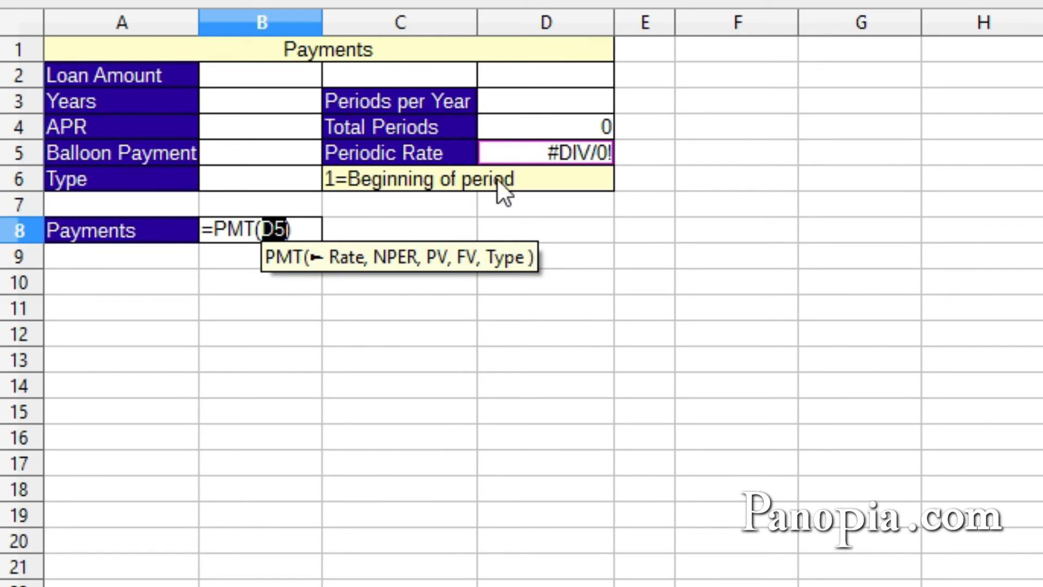
pyautogui.write(',')
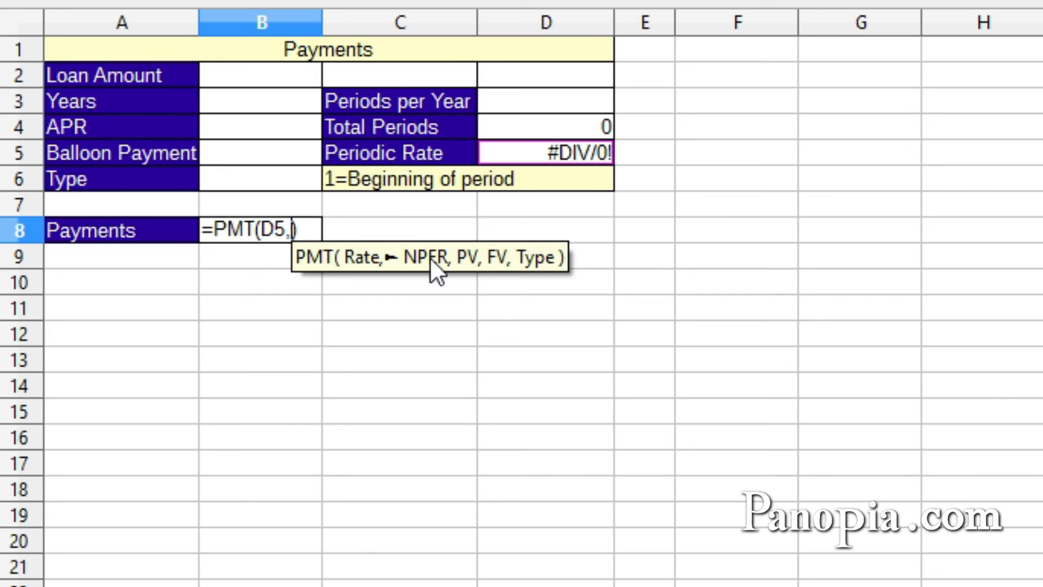
pyautogui.click(531, 123)
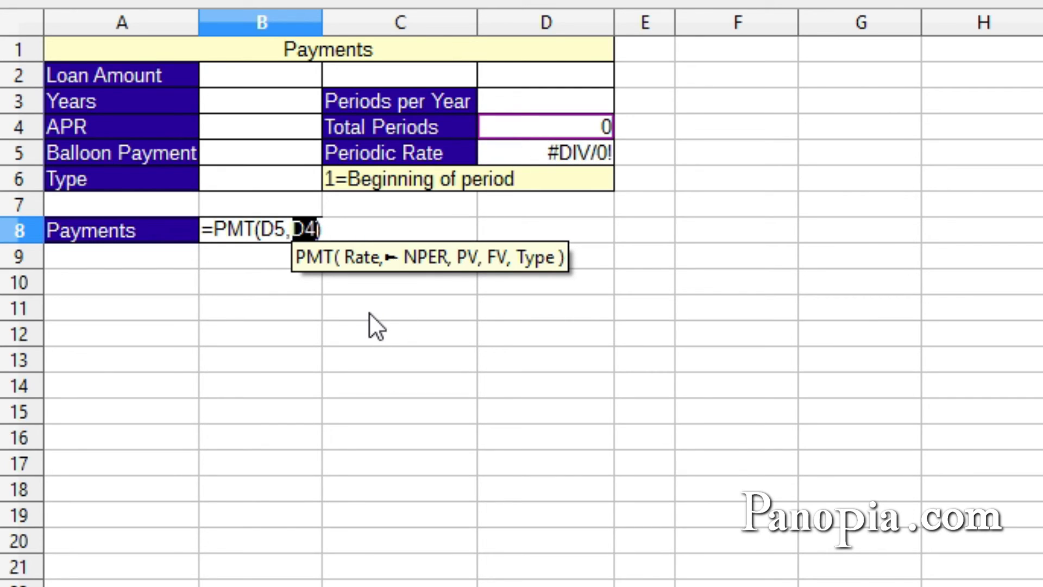
pyautogui.write(',')
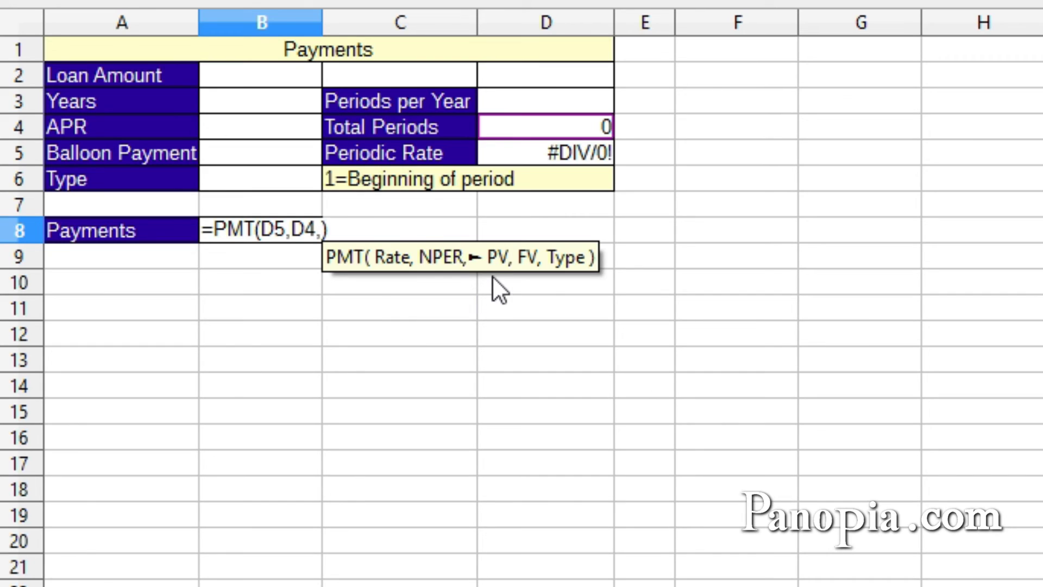
pyautogui.click(259, 75)
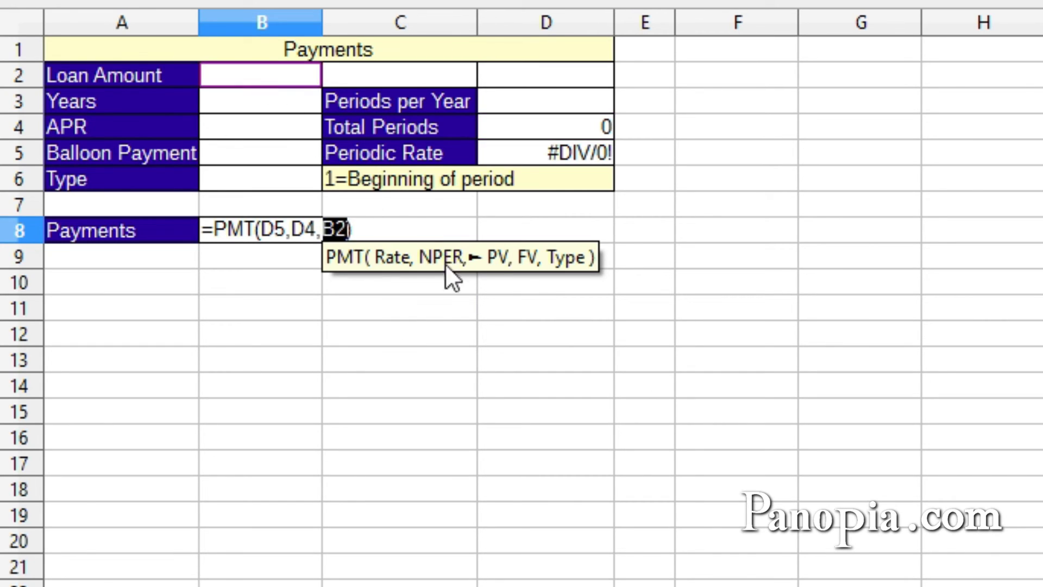
pyautogui.write(',')
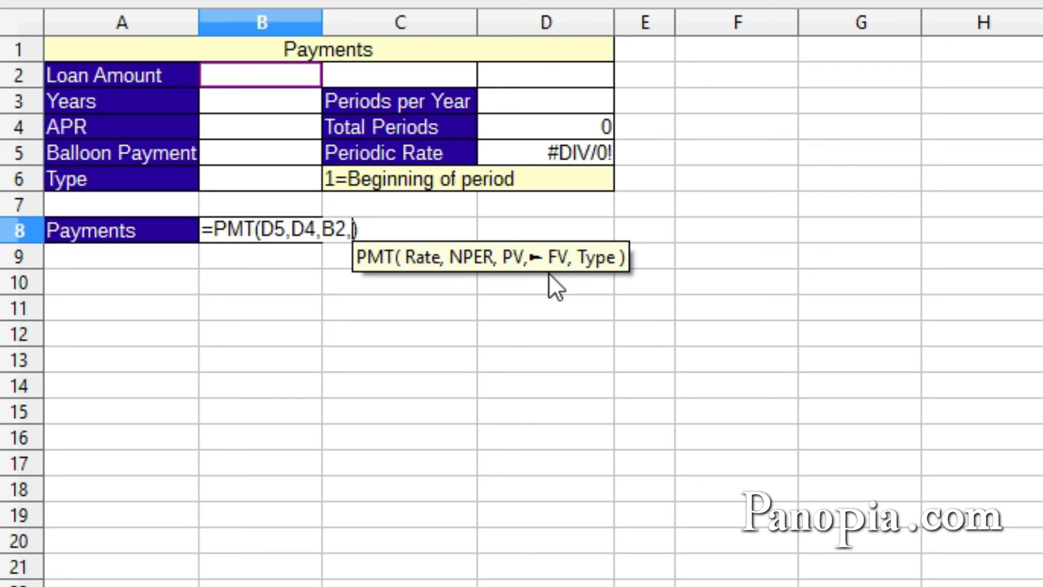
pyautogui.click(237, 150)
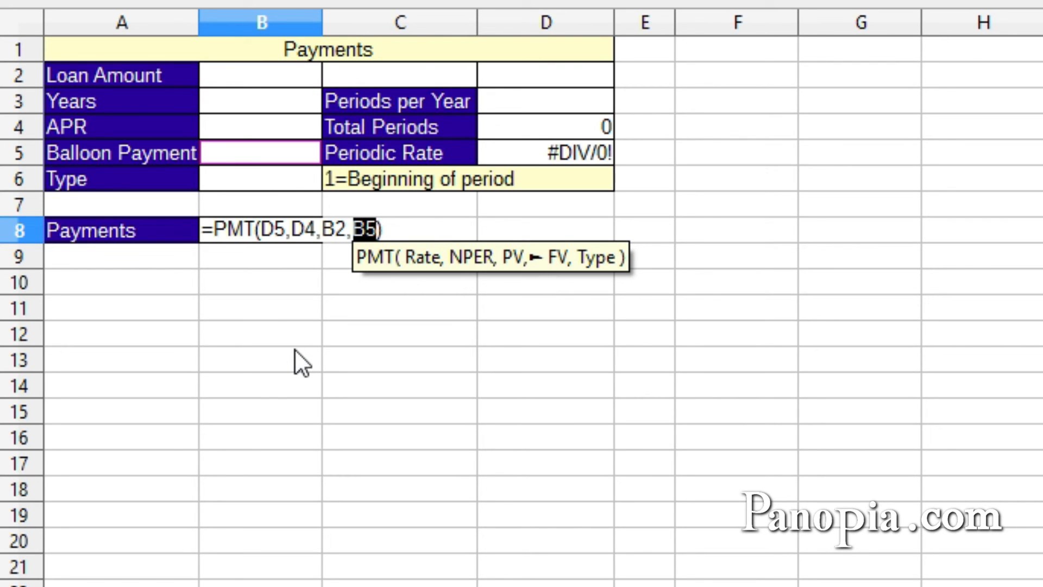
pyautogui.write(',')
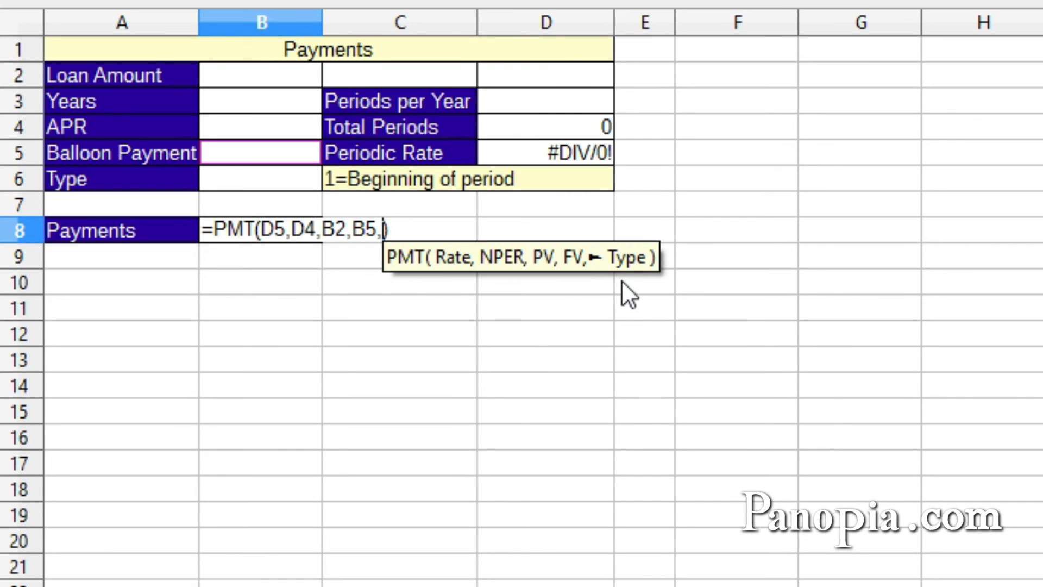
pyautogui.click(258, 179)
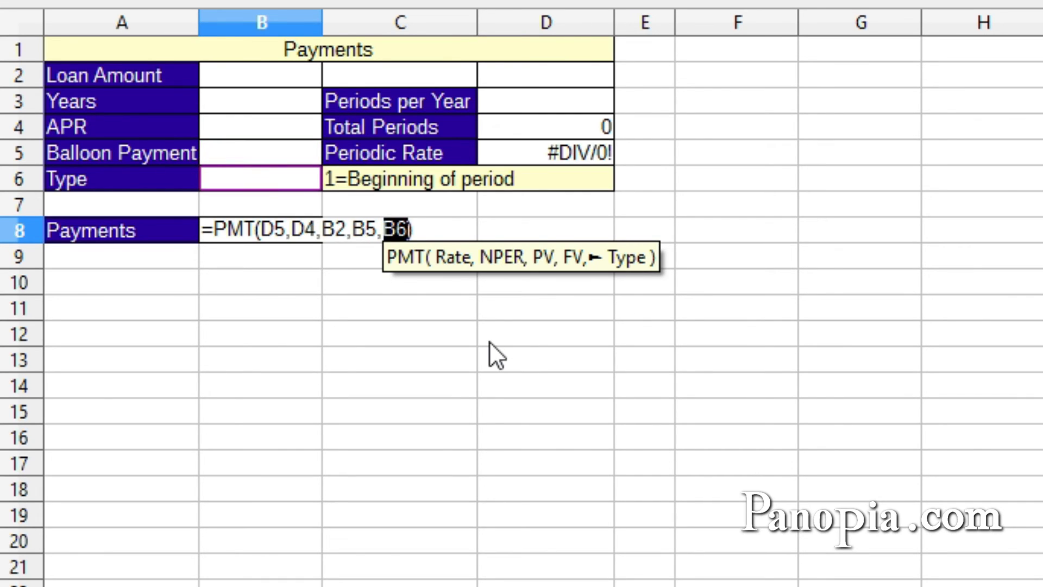
pyautogui.press('Return')
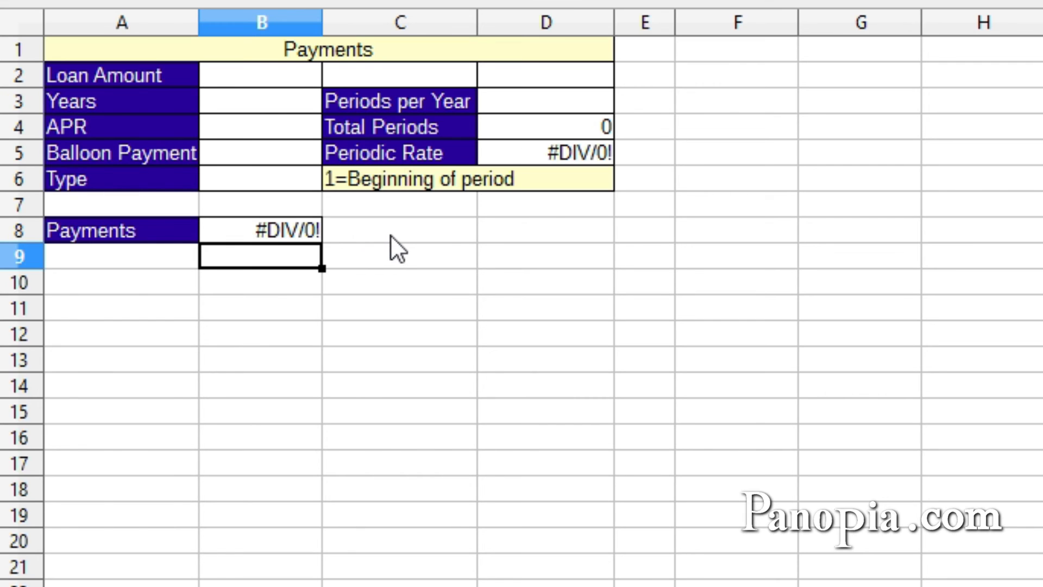
pyautogui.click(237, 73)
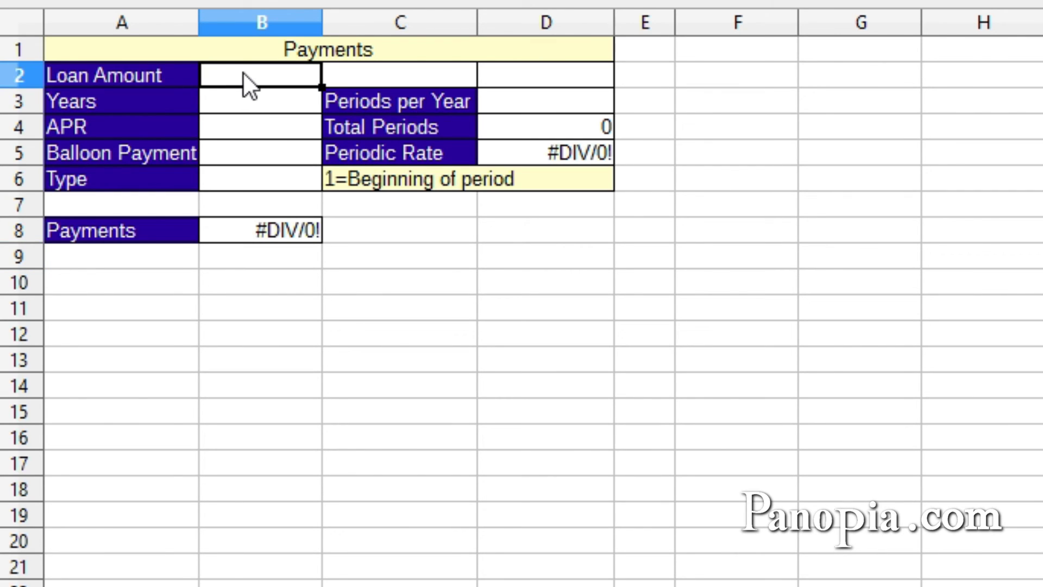
pyautogui.keyDown('ctrl'); pyautogui.click(252, 154); pyautogui.keyUp('ctrl')
pyautogui.keyDown('ctrl'); pyautogui.click(272, 230); pyautogui.keyUp('ctrl')
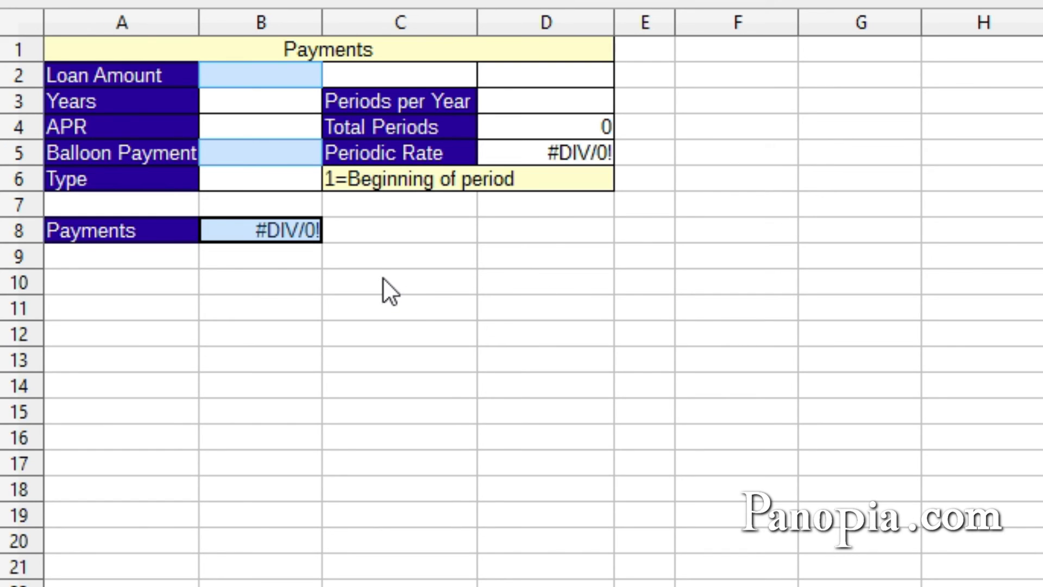
pyautogui.click(261, 120)
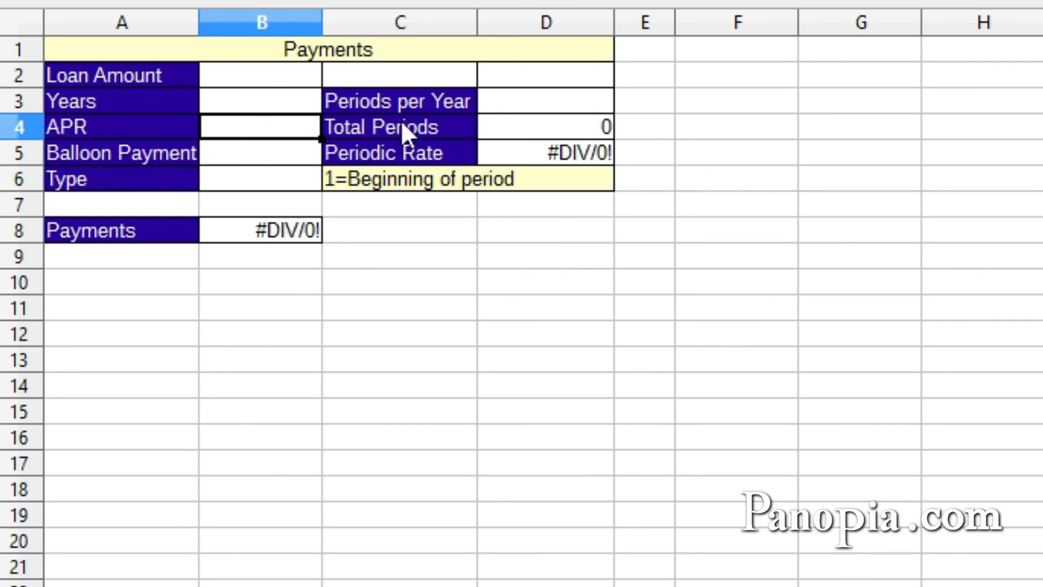
pyautogui.keyDown('ctrl'); pyautogui.click(554, 153); pyautogui.keyUp('ctrl')
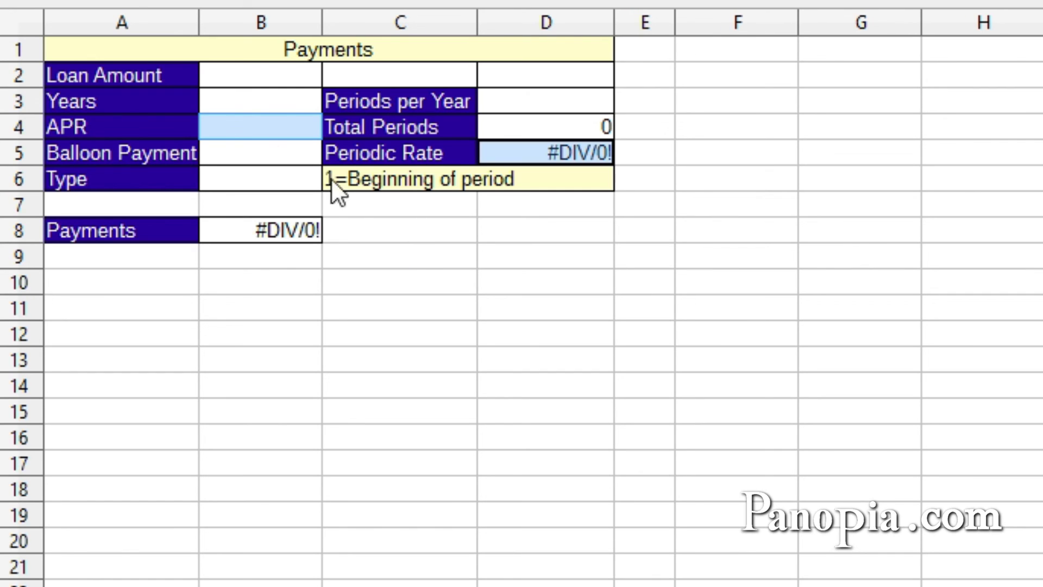
# - Enter loan amount 200,000, 10 years, 2.9% APR, 10000 balloon and 4 periods per year
pyautogui.click(251, 78)
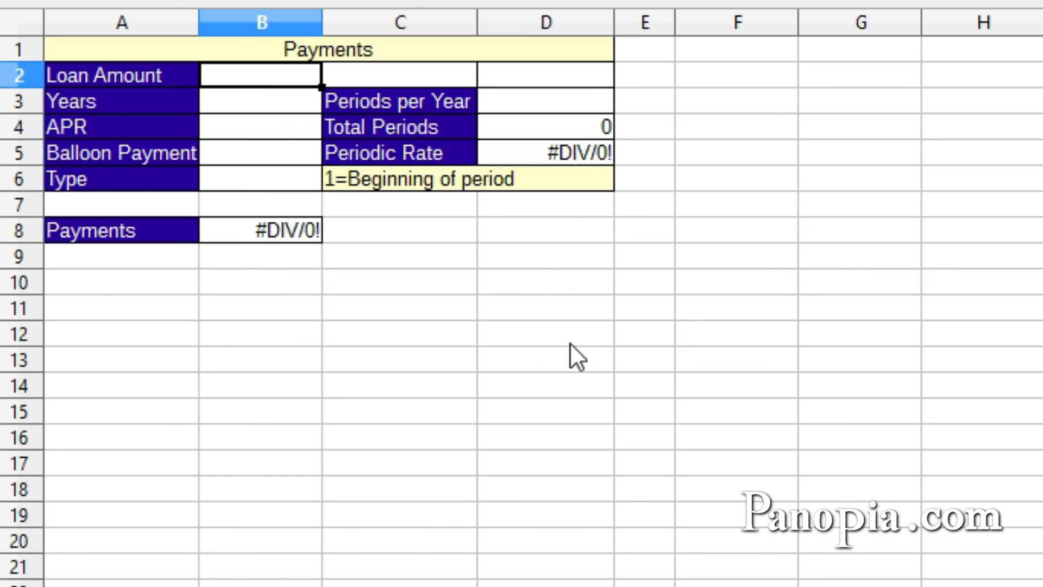
pyautogui.write('200,00')
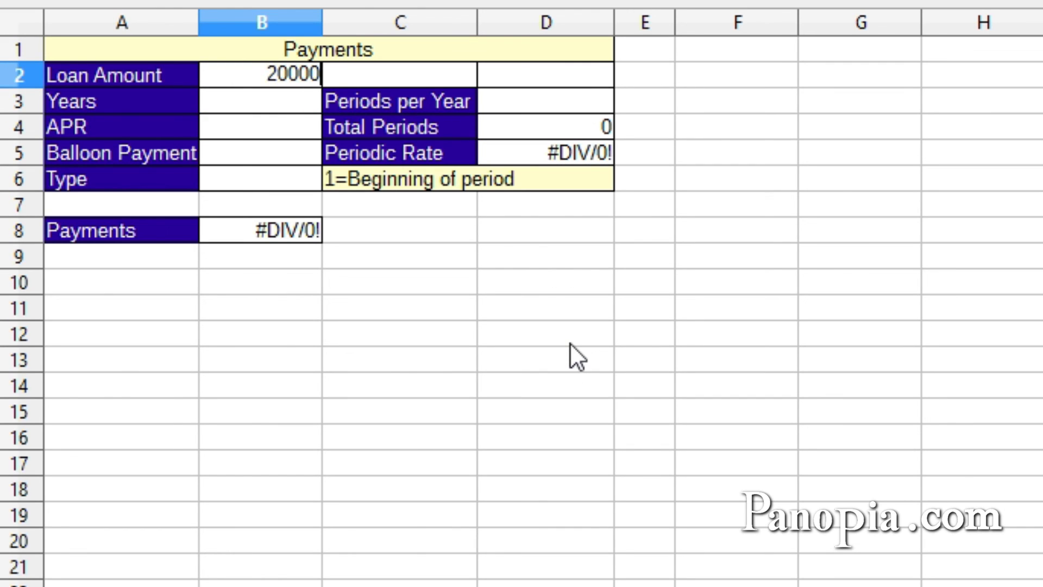
pyautogui.write('0')
pyautogui.click(301, 103)
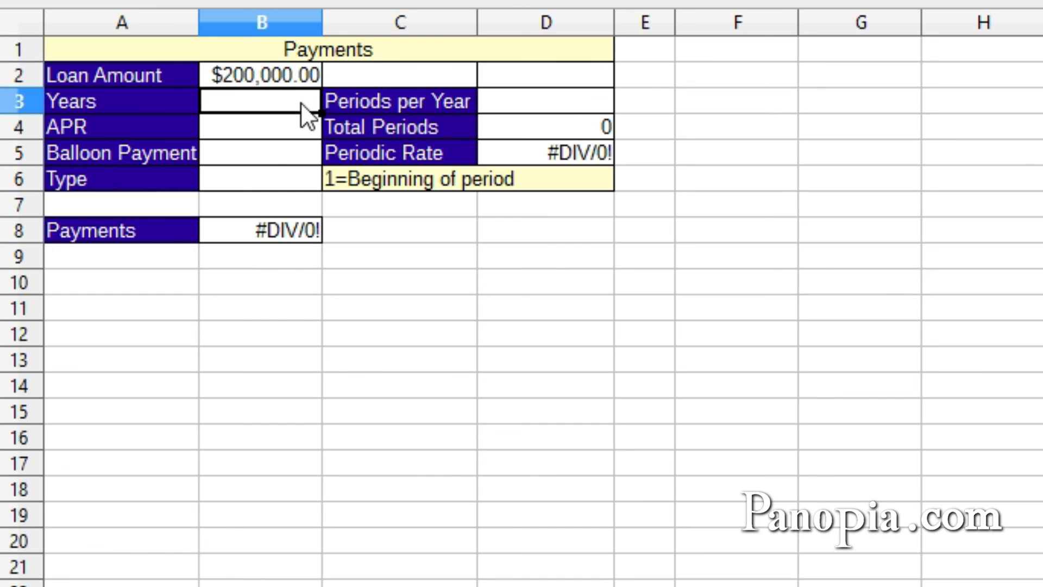
pyautogui.write('10')
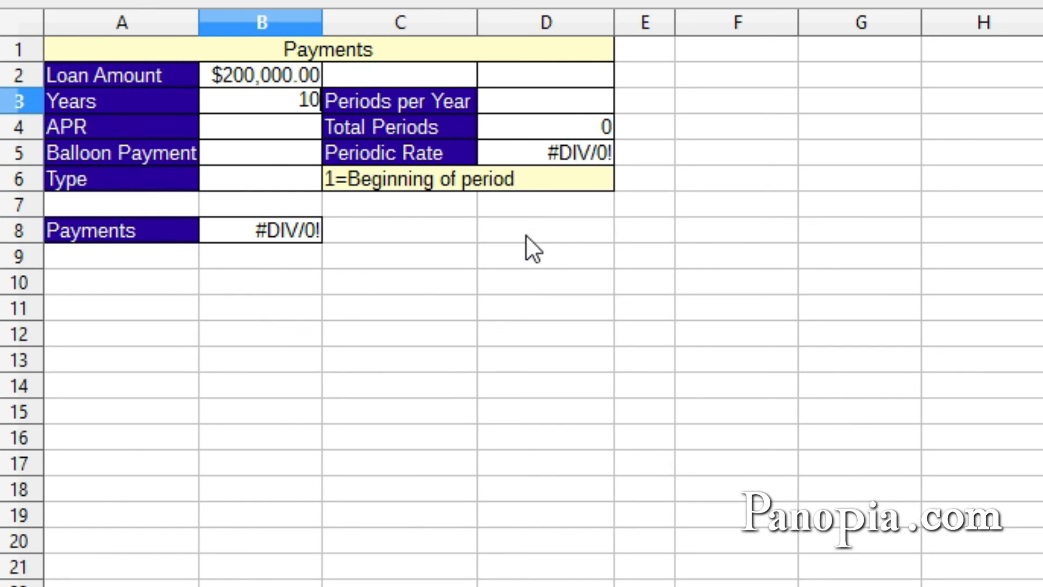
pyautogui.click(267, 128)
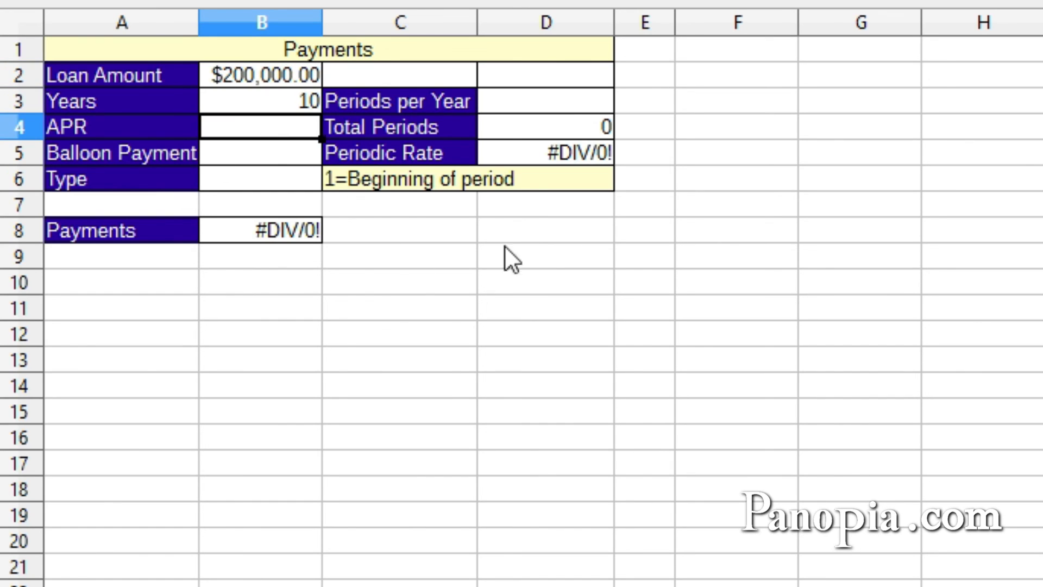
pyautogui.write('2.9')
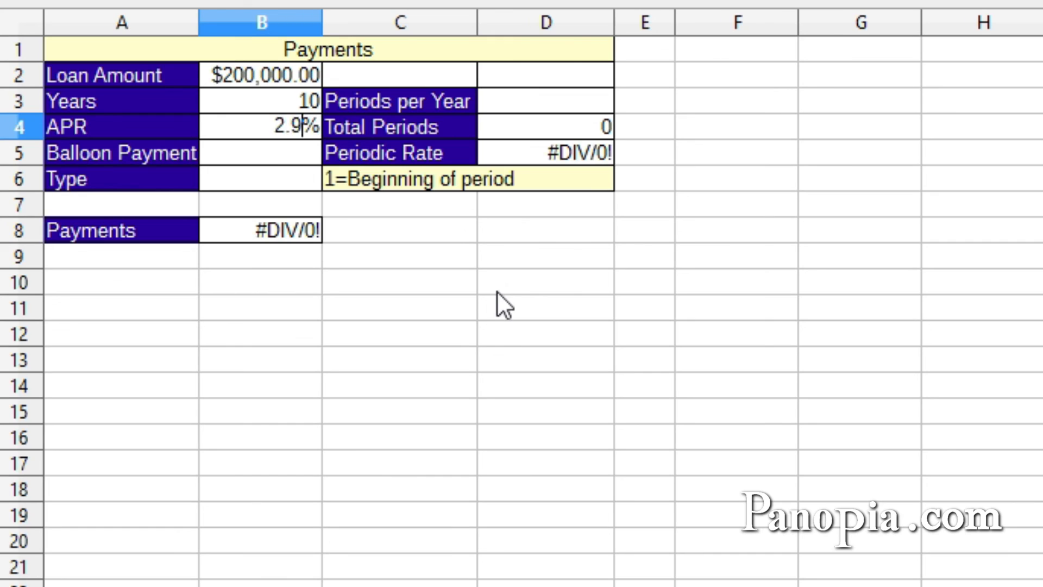
pyautogui.click(270, 148)
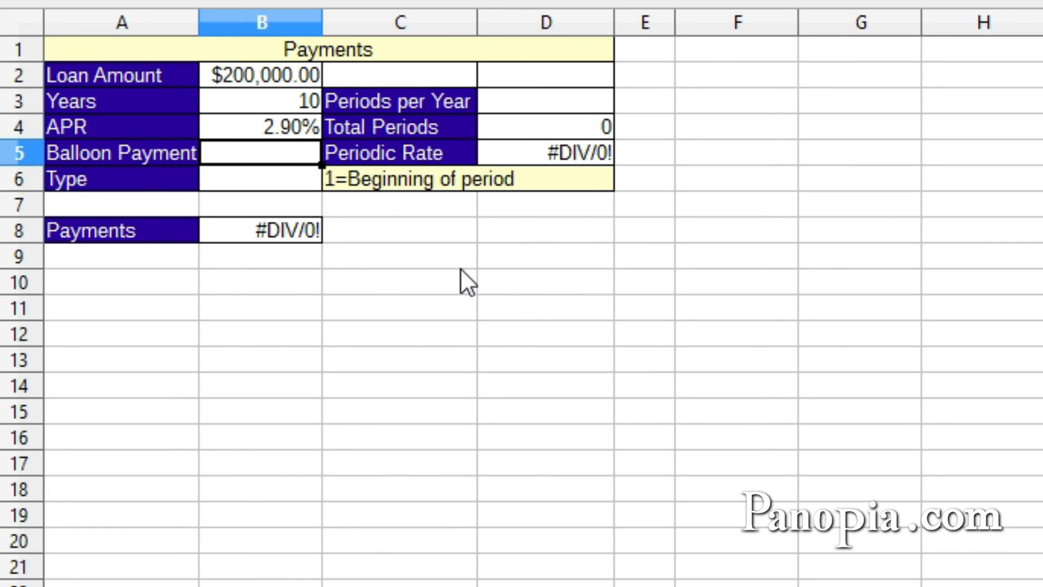
pyautogui.write('10000')
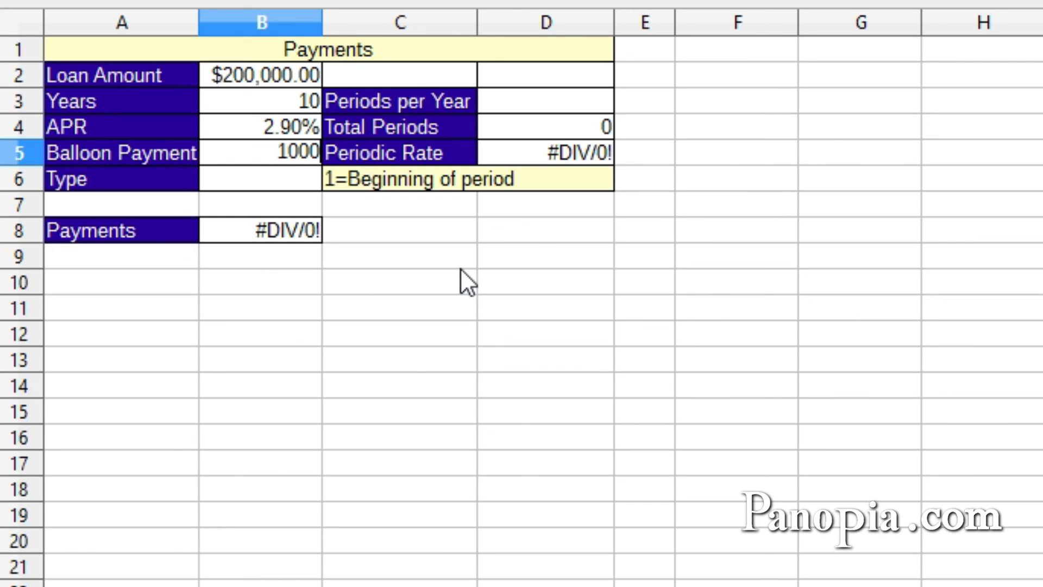
pyautogui.click(567, 101)
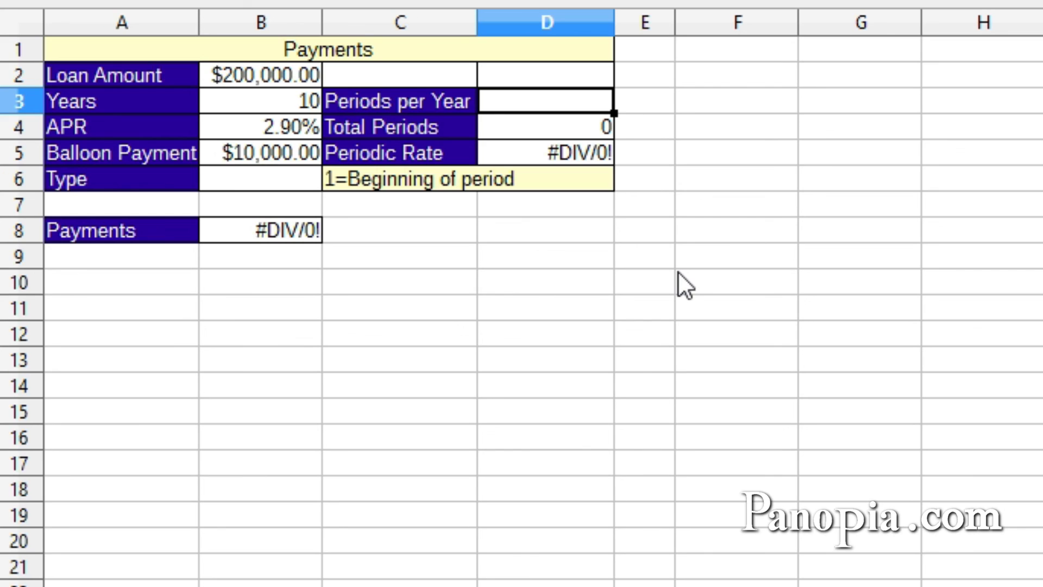
pyautogui.write('4')
pyautogui.press('Return')
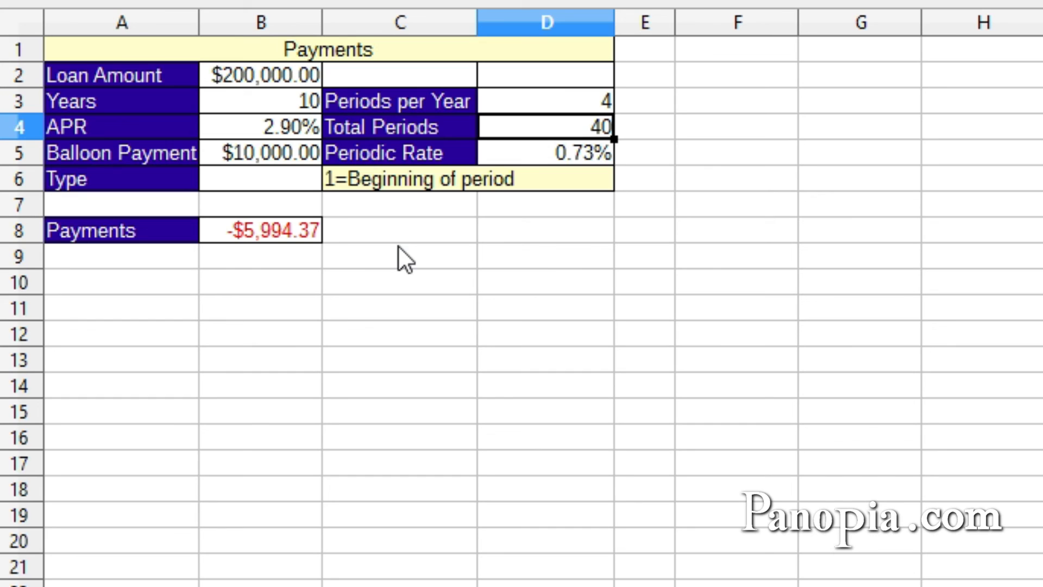
# - Change inputs to a 25000 loan, 5 years, 3.9% APR, no balloon and 12 periods per year
pyautogui.click(272, 76)
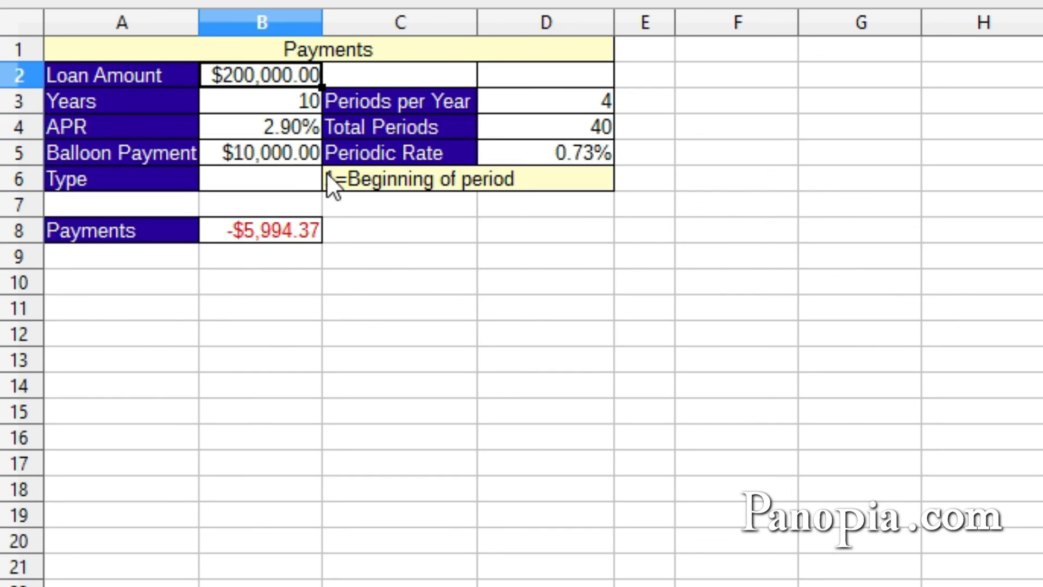
pyautogui.write('25000')
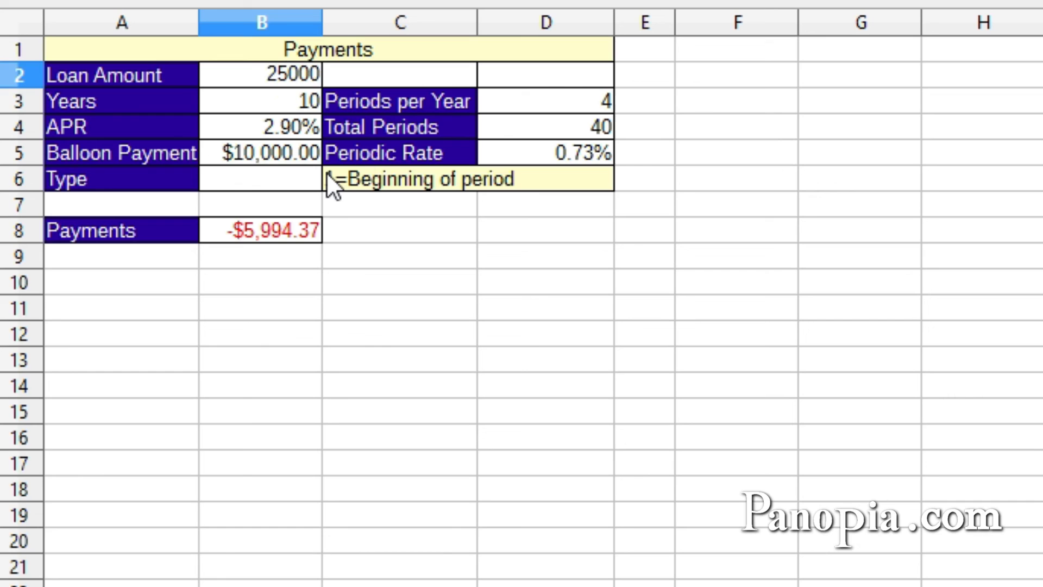
pyautogui.press('Return')
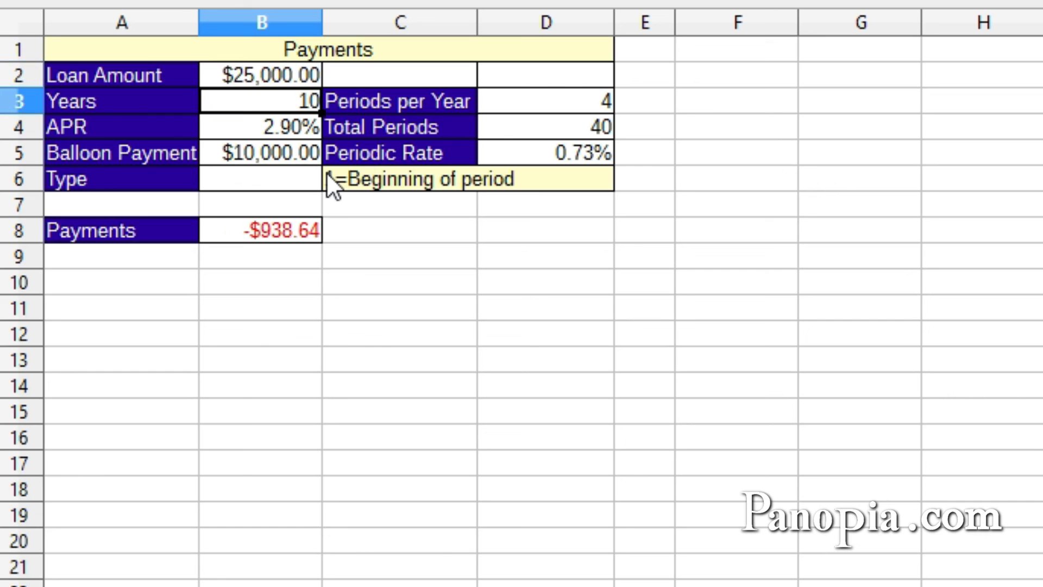
pyautogui.write('5')
pyautogui.press('Return')
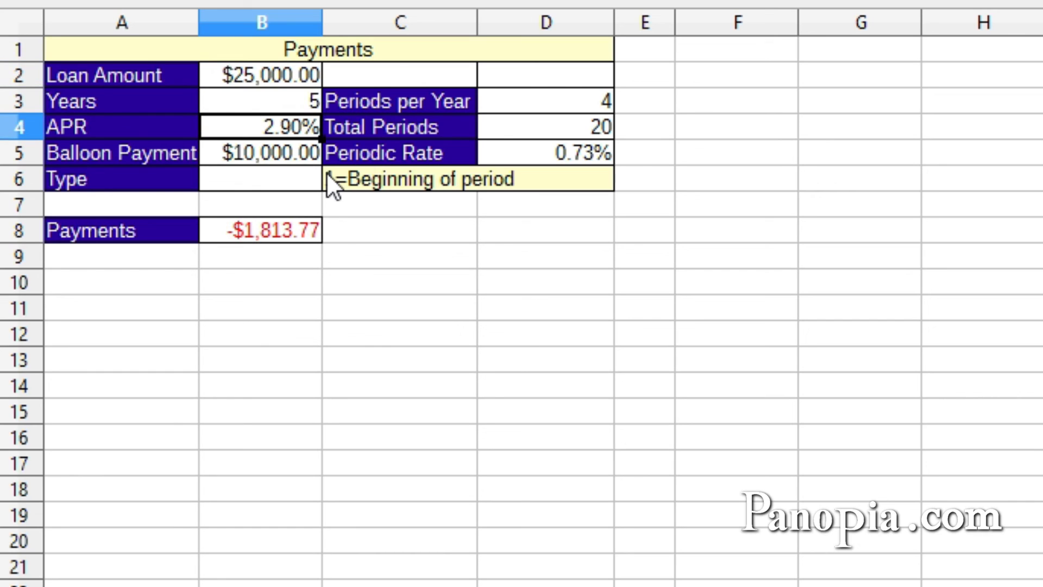
pyautogui.write('3.9')
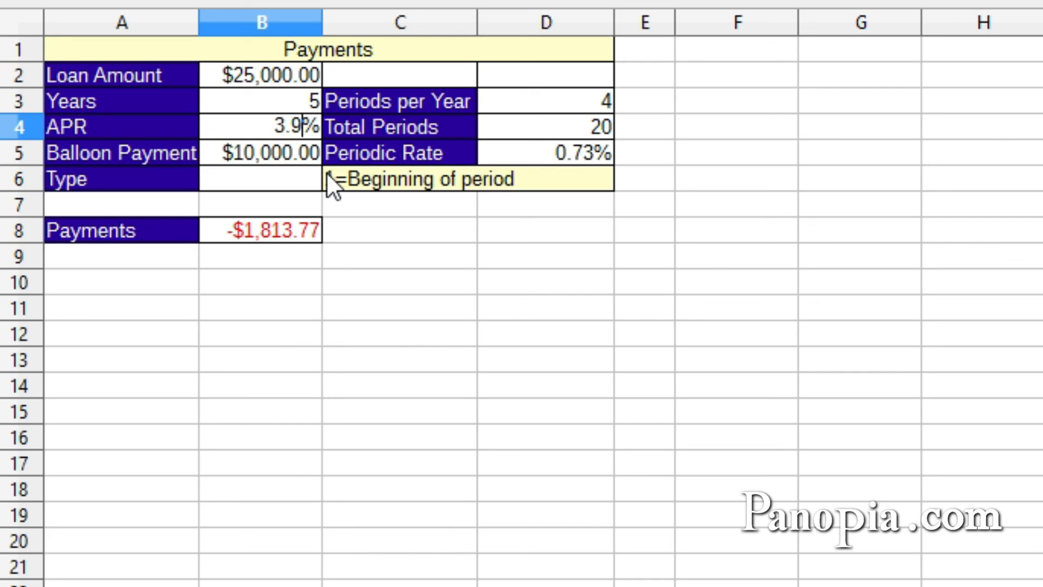
pyautogui.press('Return')
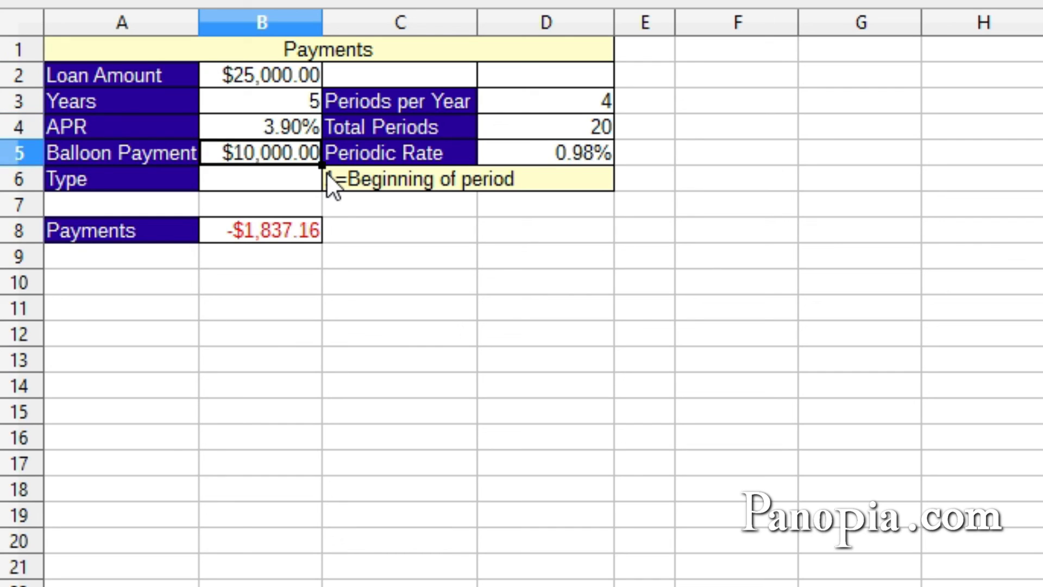
pyautogui.press('Delete')
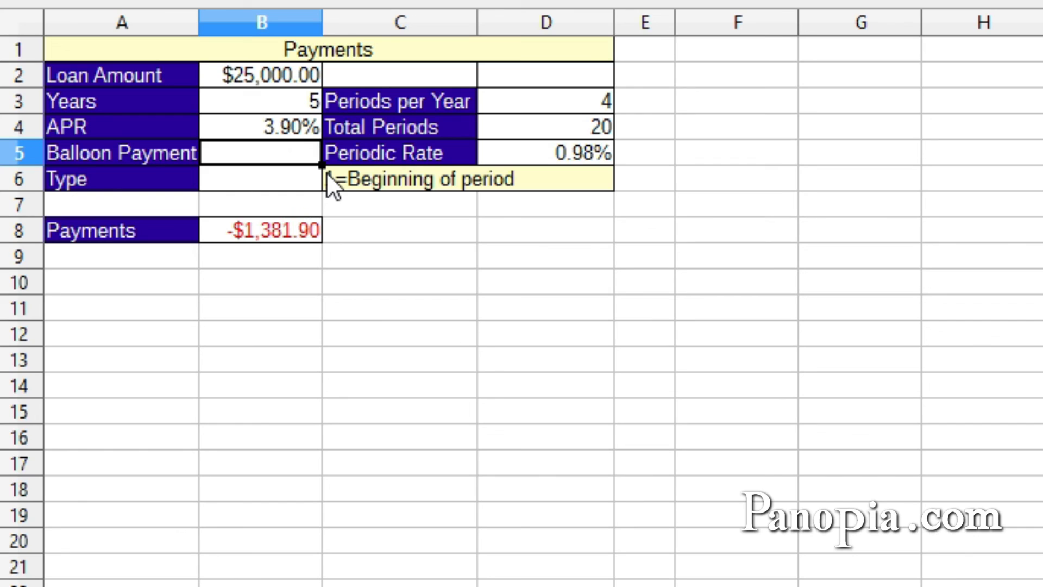
pyautogui.click(555, 101)
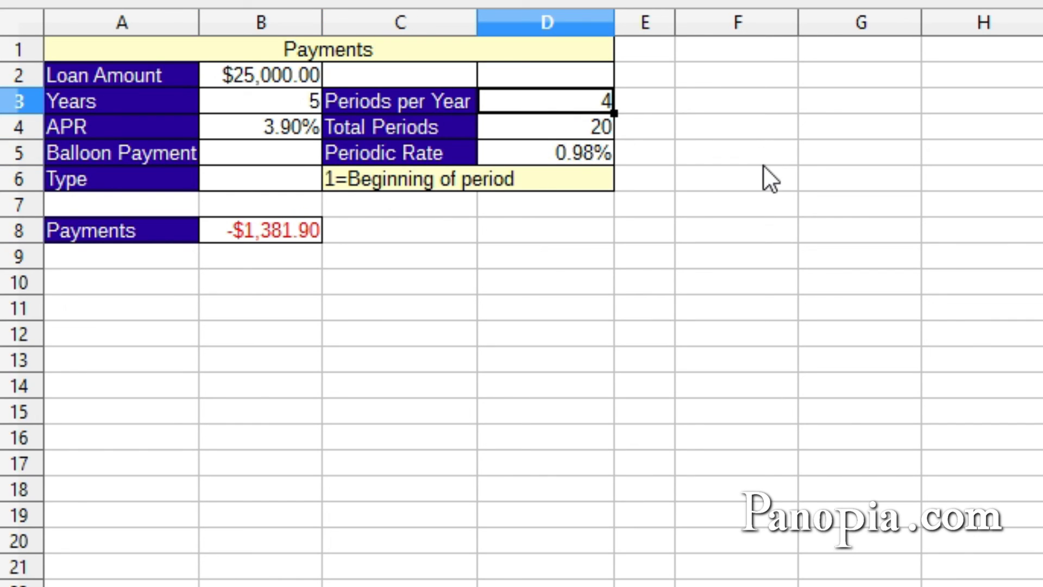
pyautogui.write('12')
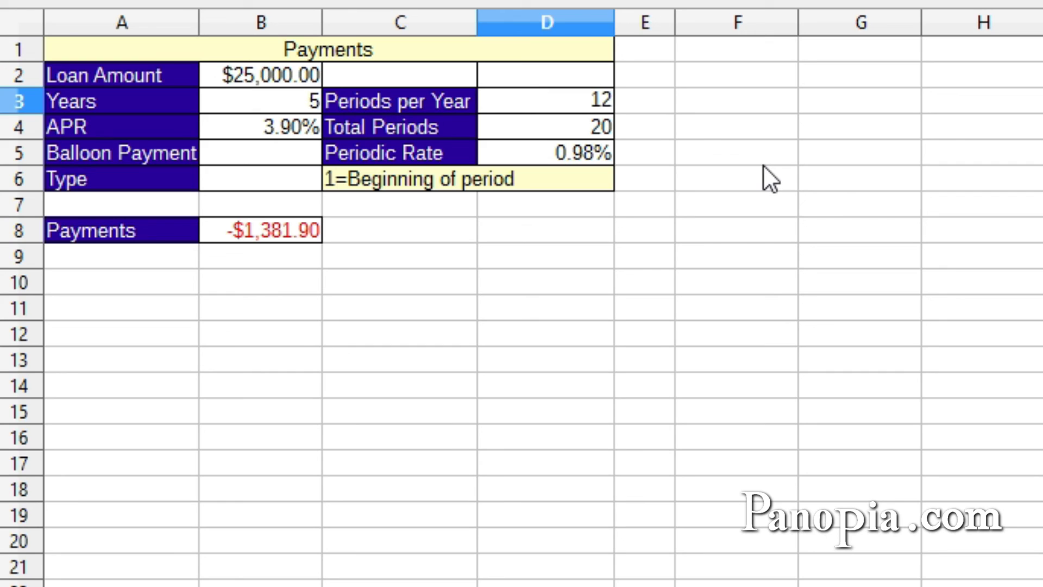
pyautogui.press('Return')
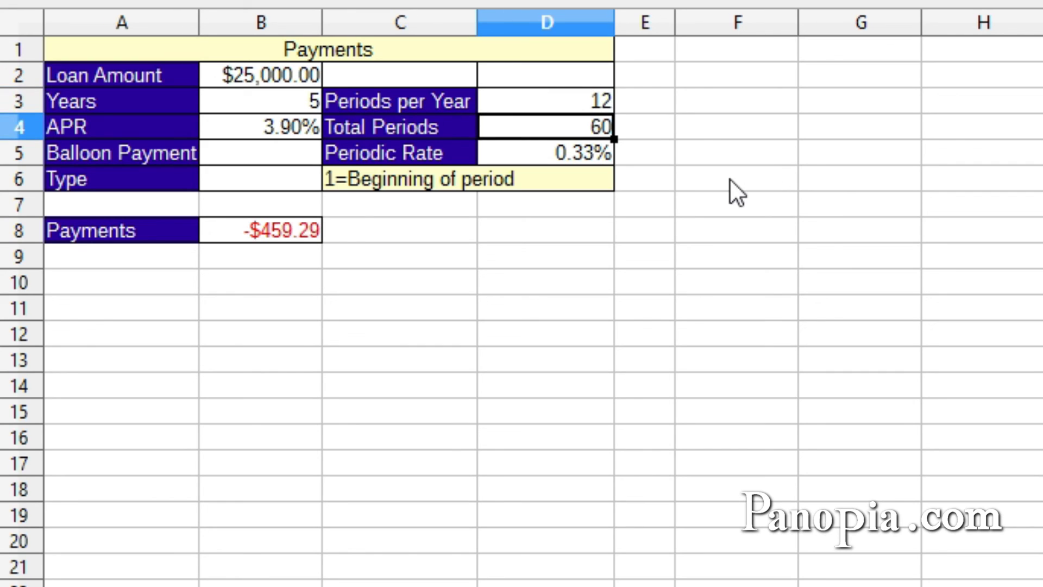